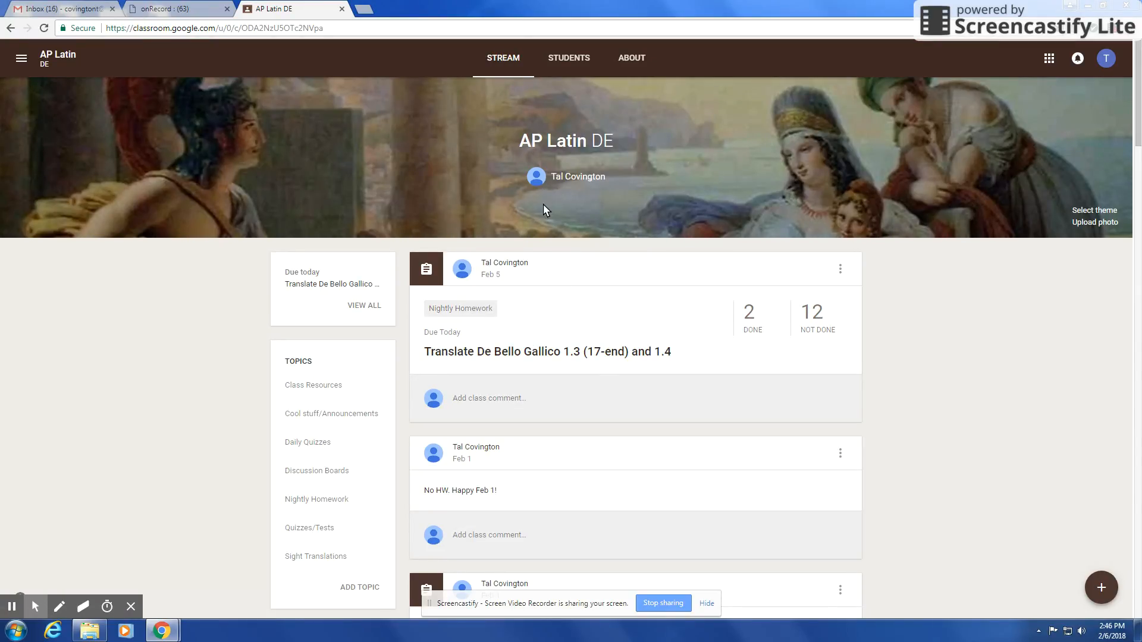
Look through the earlier posts in the AP Latin class stream and return to its start
scroll(543, 214, "down", 3)
scroll(543, 301, "down", 7)
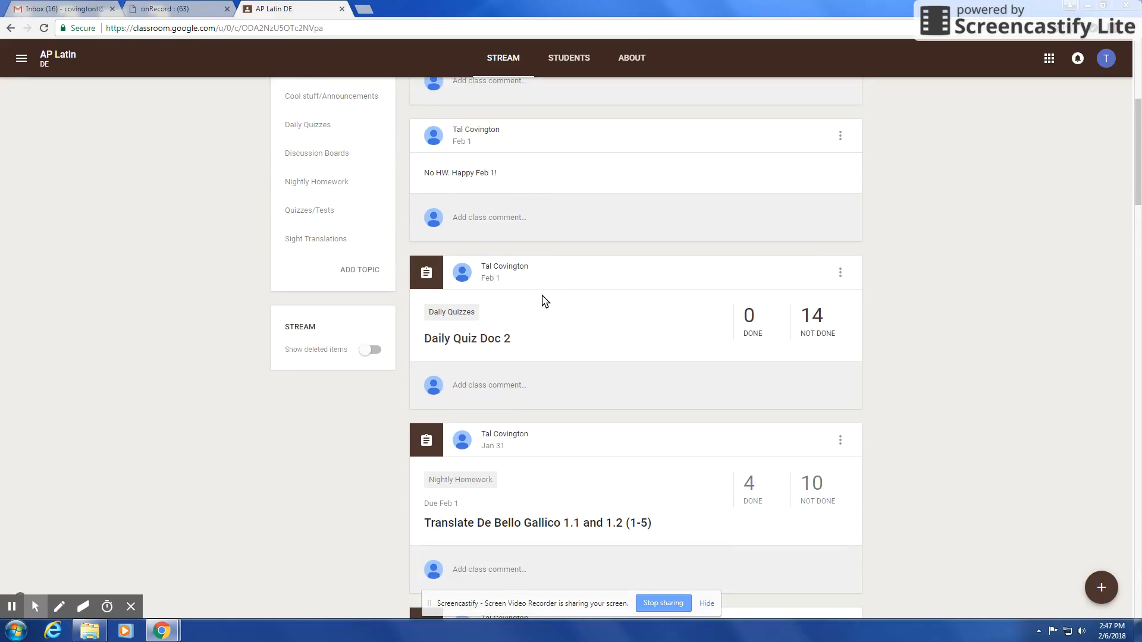
scroll(543, 301, "down", 3)
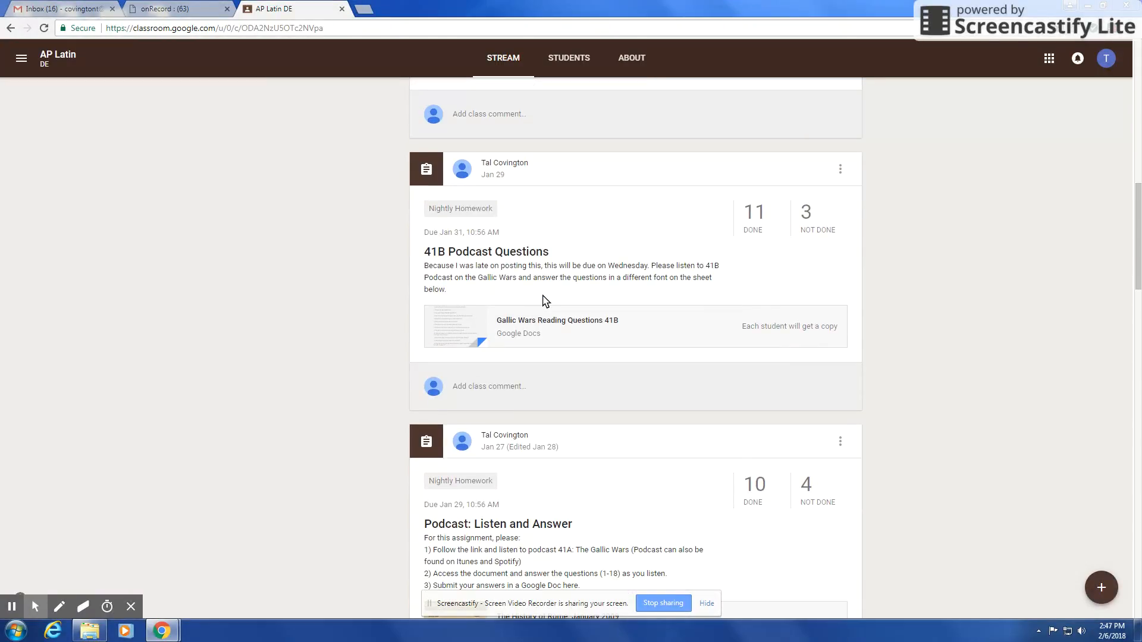
scroll(561, 298, "down", 1)
scroll(561, 296, "up", 3)
scroll(563, 297, "up", 3)
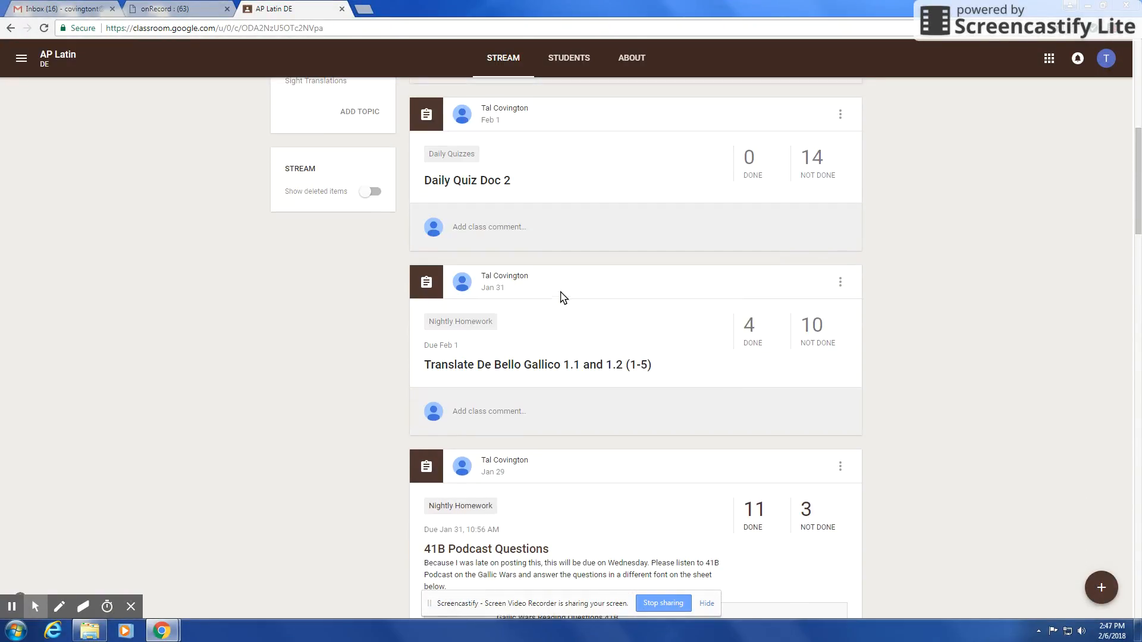
scroll(563, 298, "down", 7)
scroll(563, 297, "up", 20)
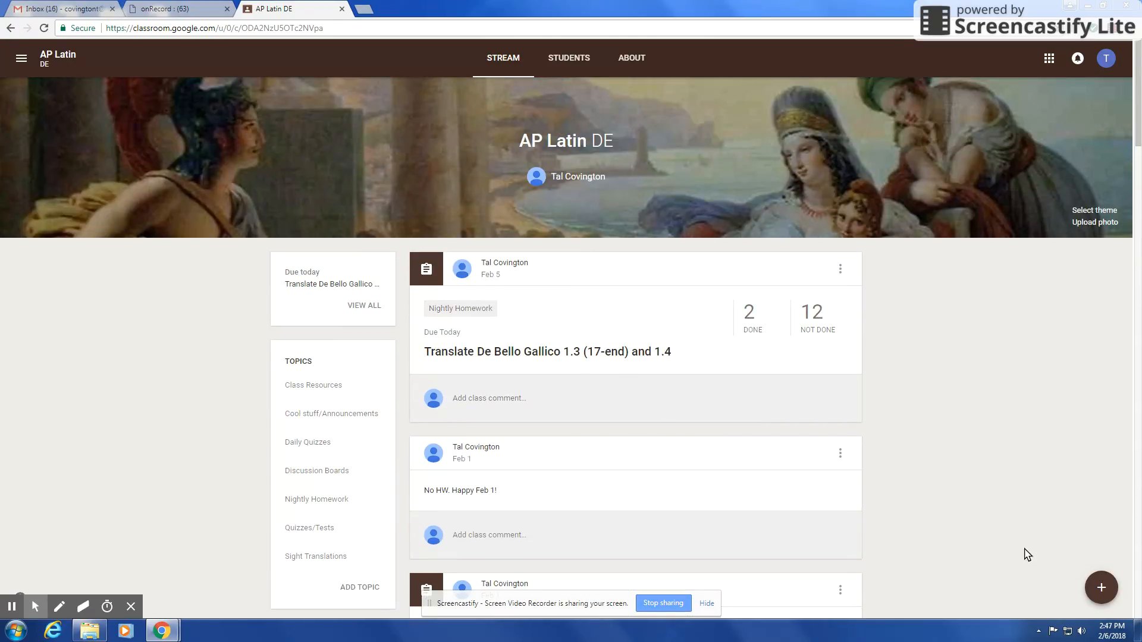
Create an announcement for all AP Latin DE students reading "NO HOMEWORK TONIGHT! ENJOY YOUR EVENING!"
mouse_move(1102, 586)
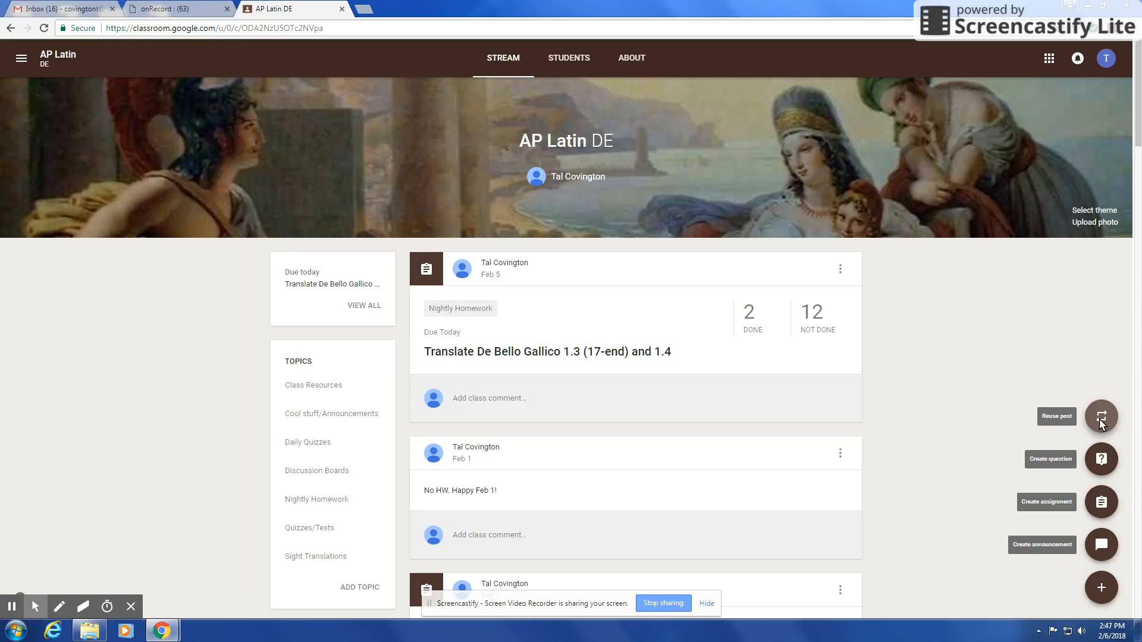
left_click(1101, 550)
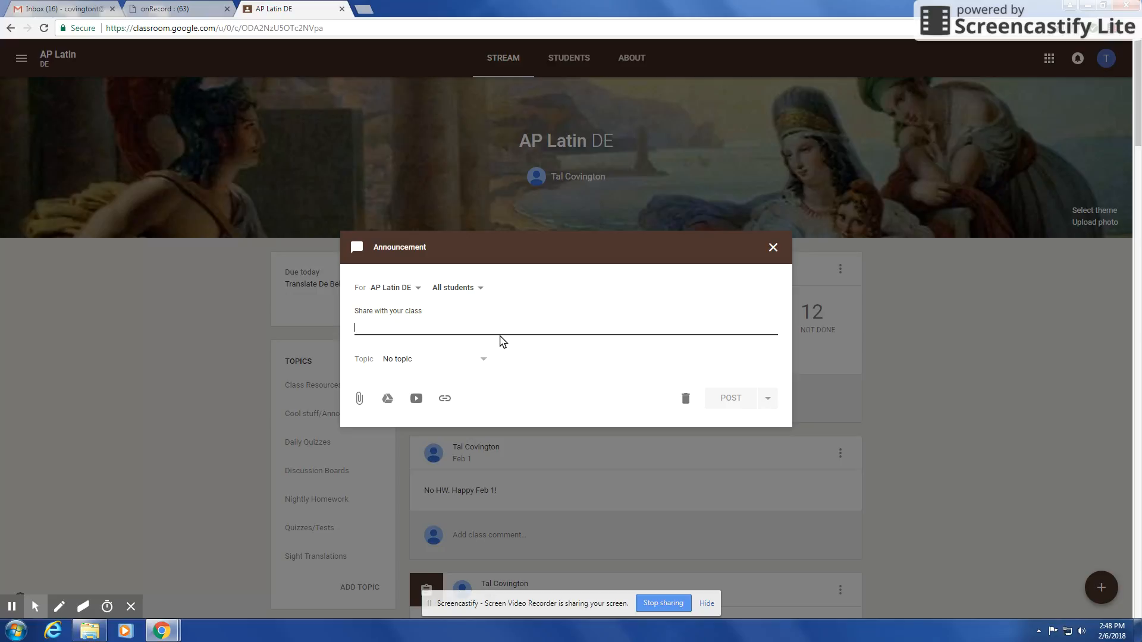
type("NO HOMEWORK")
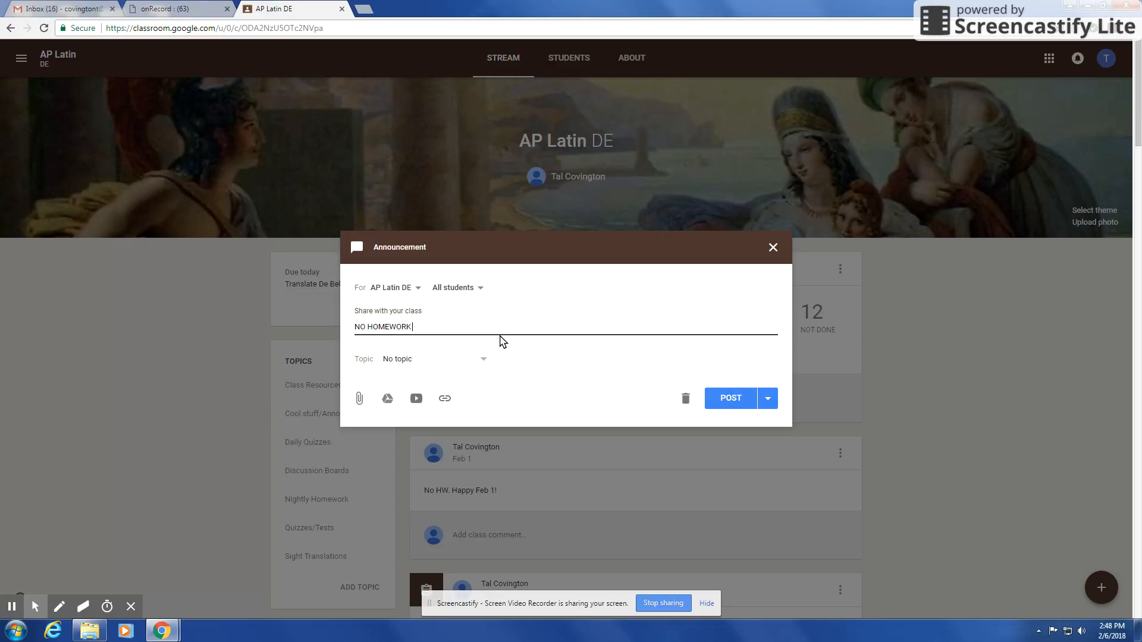
type(" TONIGHT ")
type(" Enjoy")
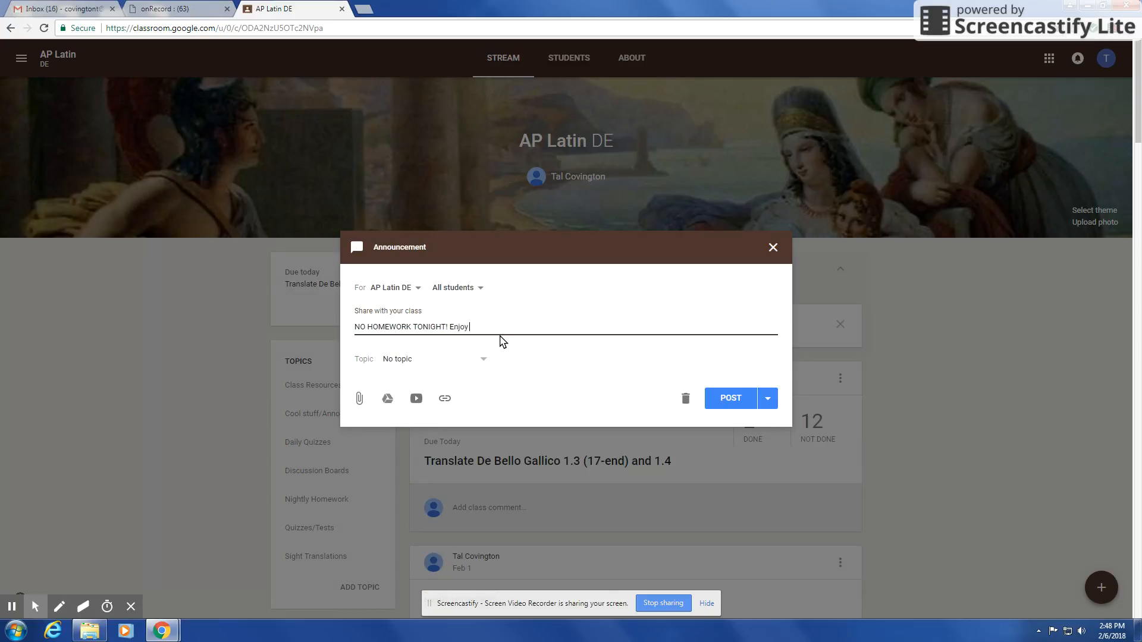
key("BackSpace")
type("NJOY YOUR EVENING!")
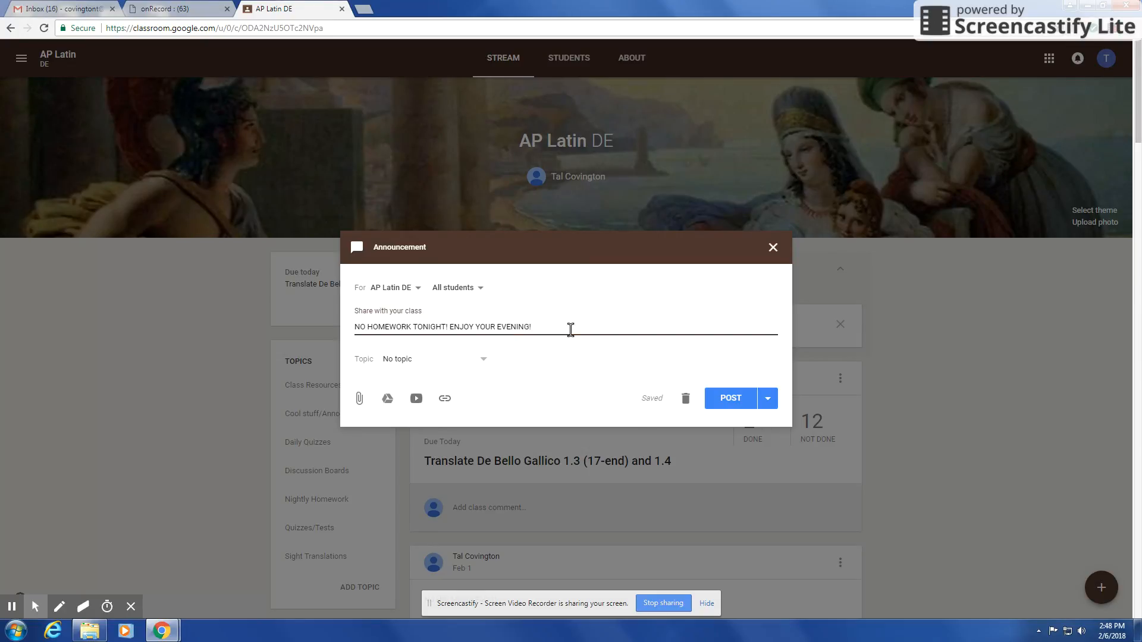
Assign the announcement to the Nightly Homework topic and post it to the class
left_click(462, 362)
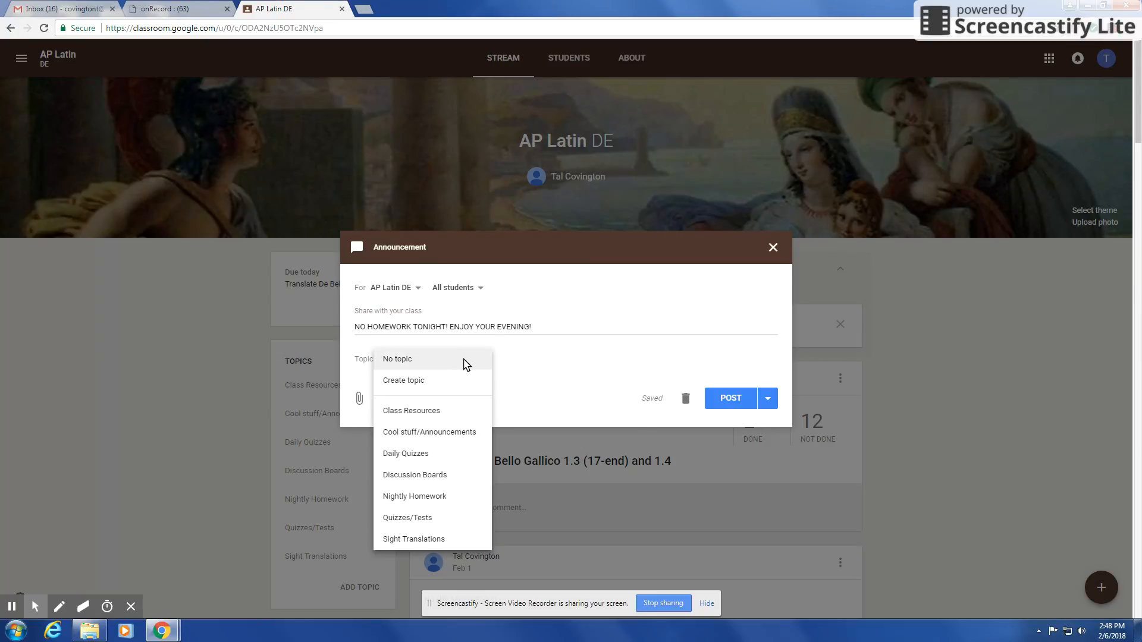
left_click(467, 359)
left_click(467, 359)
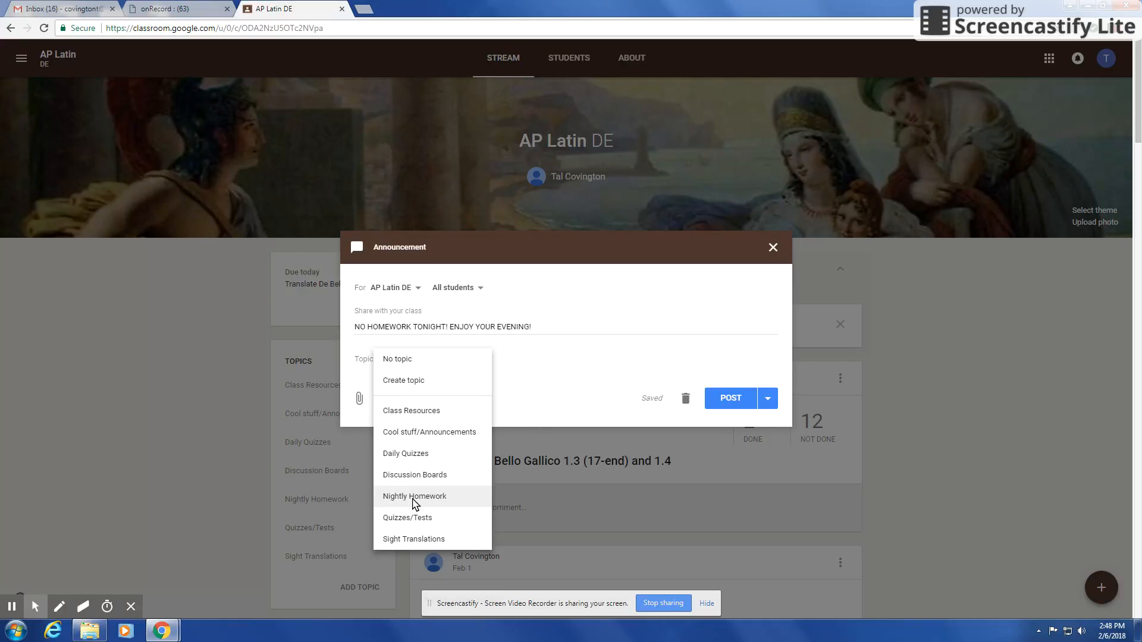
left_click(414, 499)
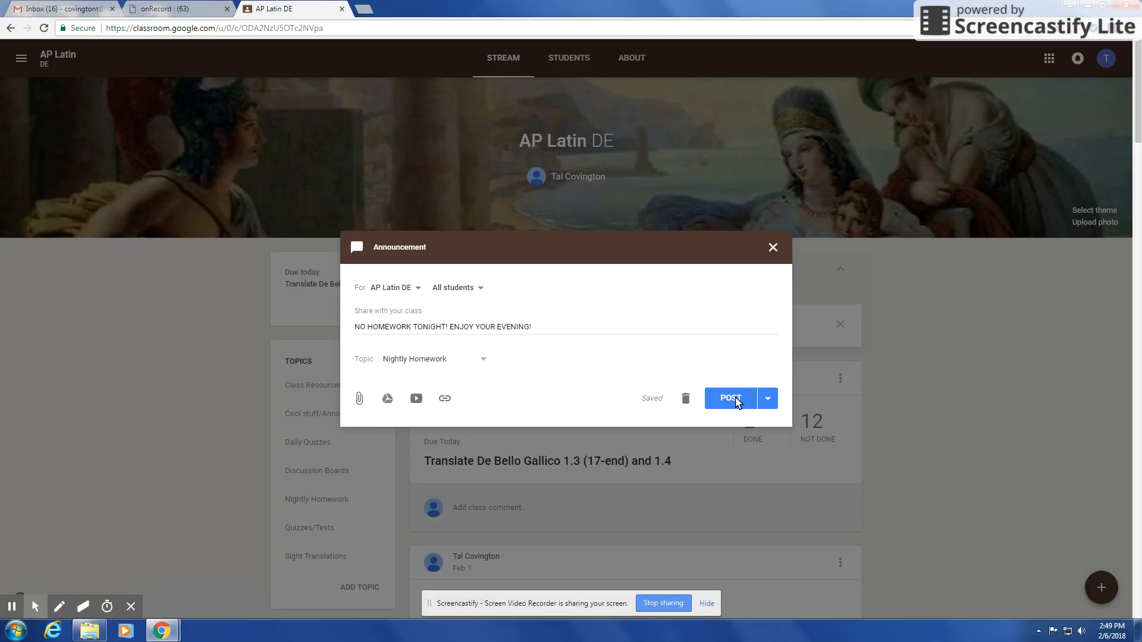
left_click(736, 398)
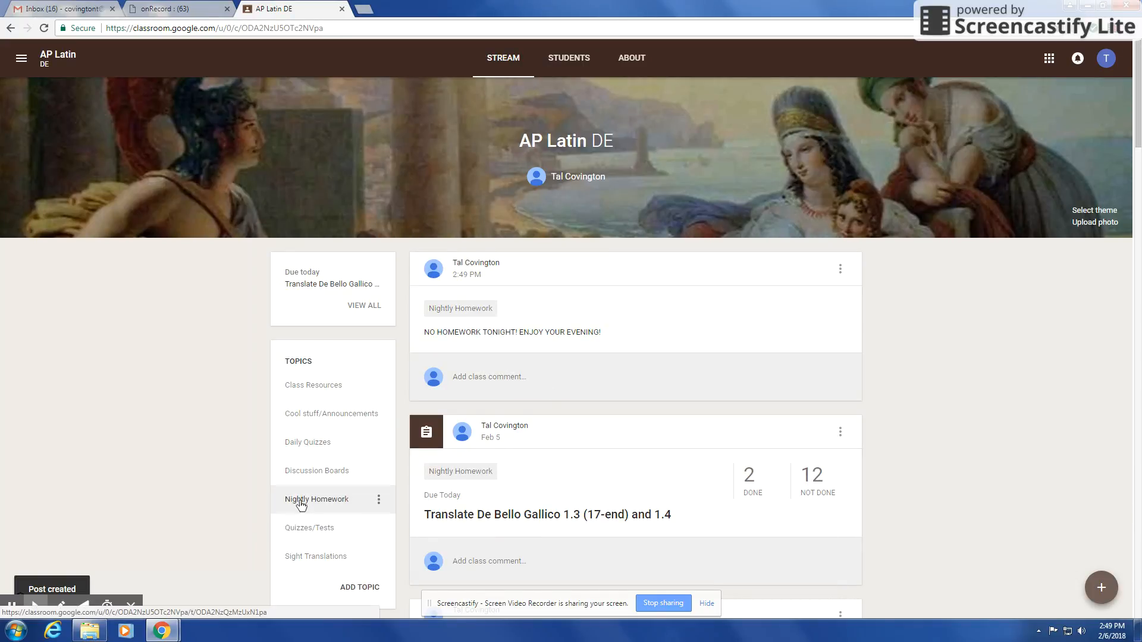
View the posts filed under the Nightly Homework topic and return to the class stream
left_click(331, 507)
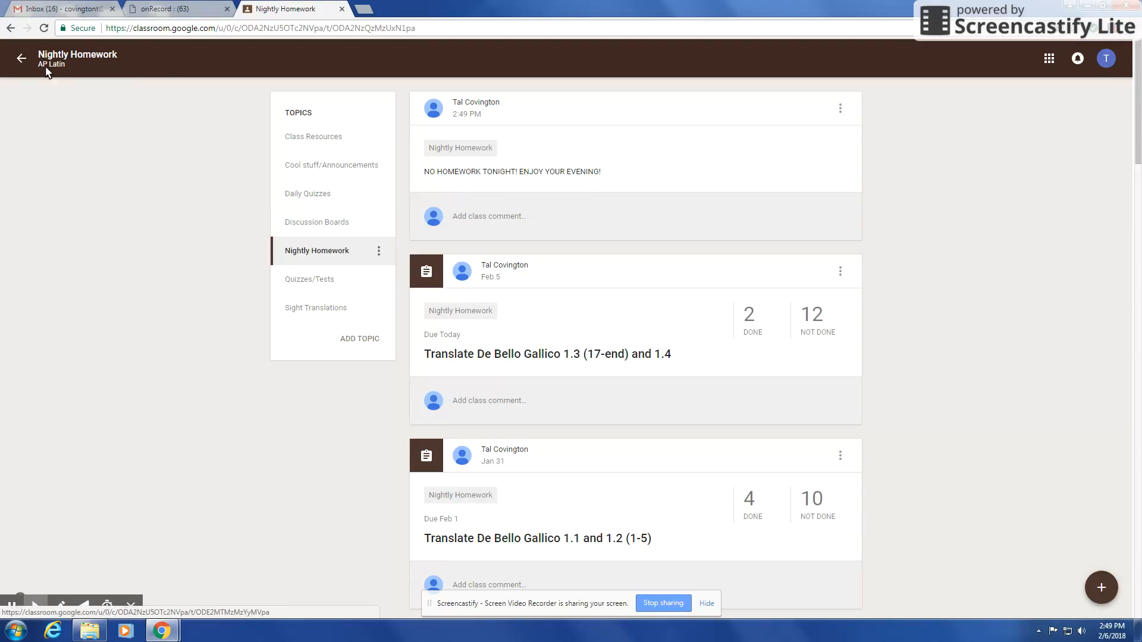
left_click(20, 61)
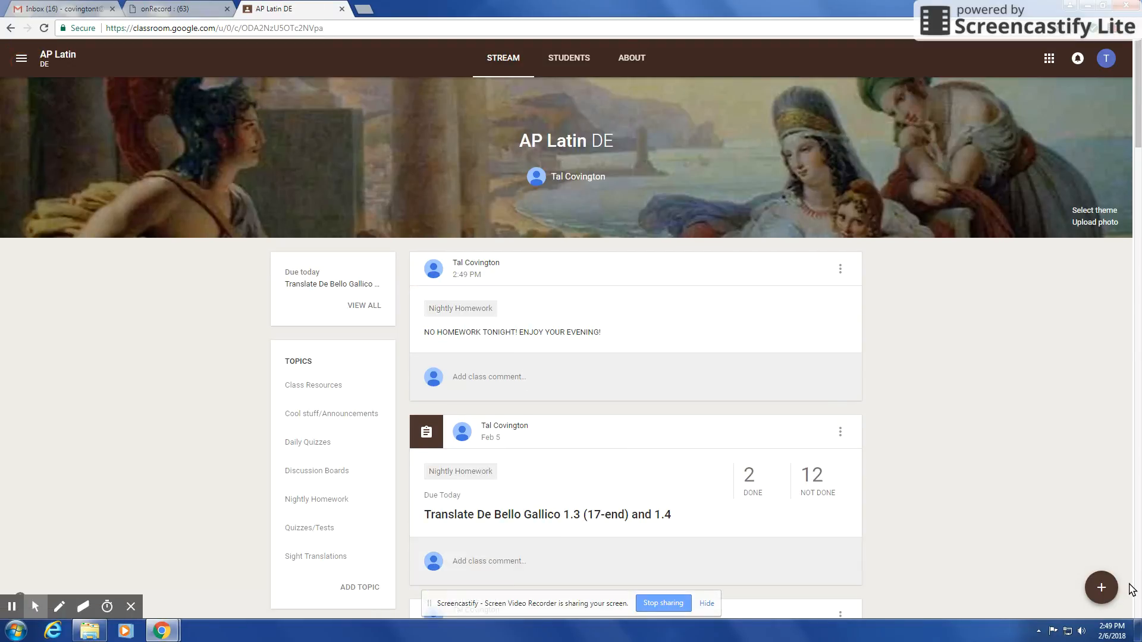
Create a new assignment titled "Finish De Bello Gallico through 1.6"
mouse_move(1094, 600)
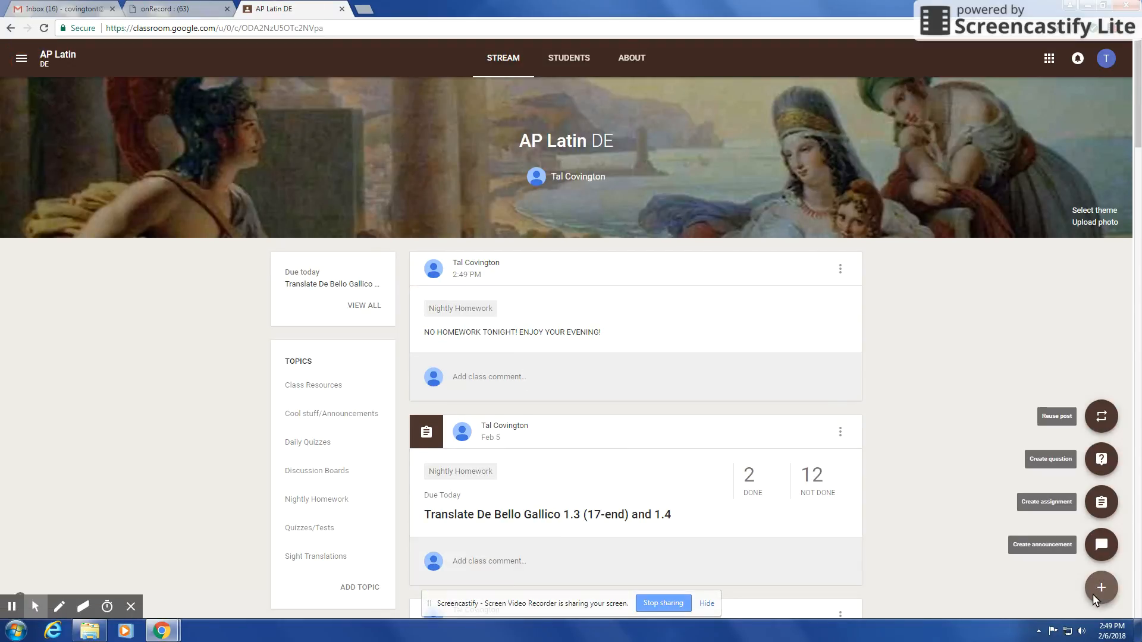
left_click(1101, 502)
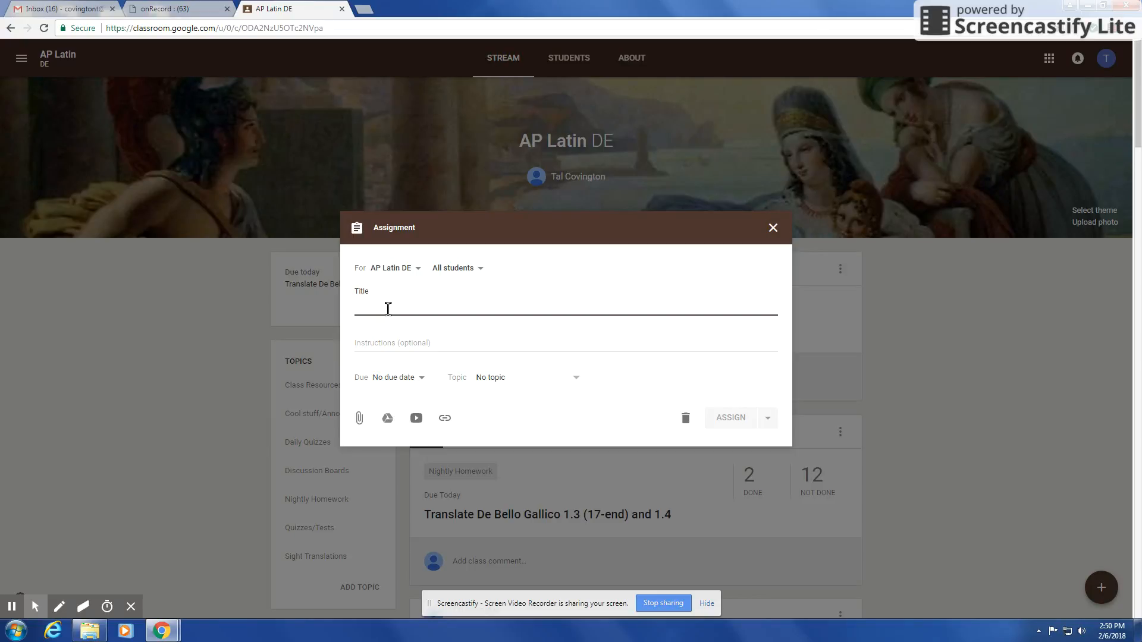
type("Finish")
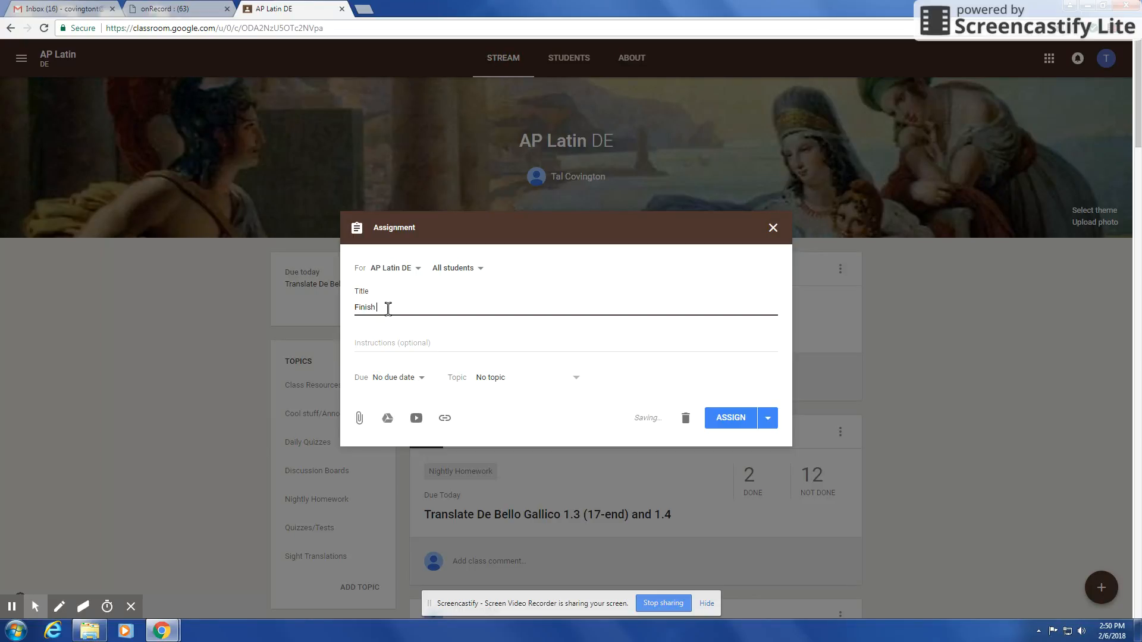
type(" De Bello ")
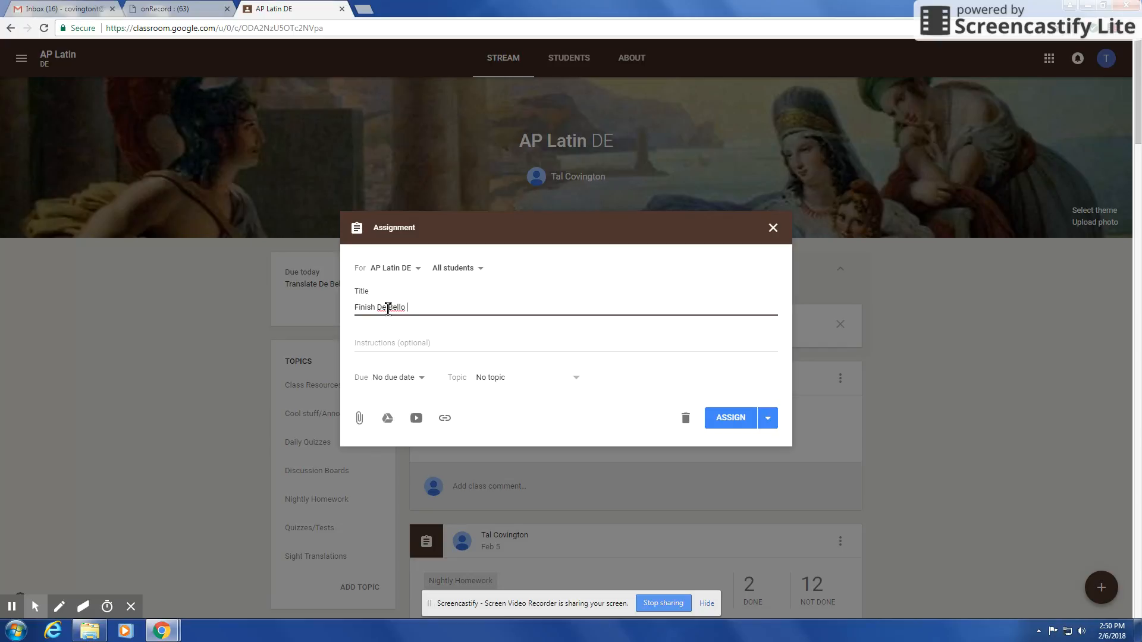
type("Gallico through 1.6")
left_click(396, 340)
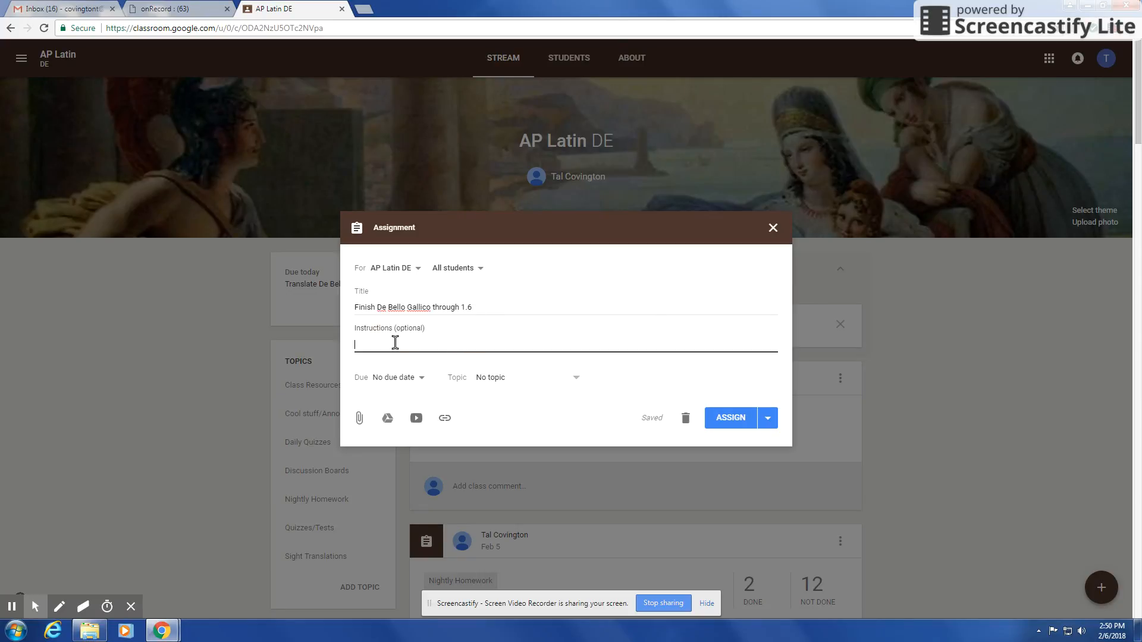
Set the assignment's due date to Feb 8, 2018 without a due time, and choose the Nightly Homework topic
left_click(397, 379)
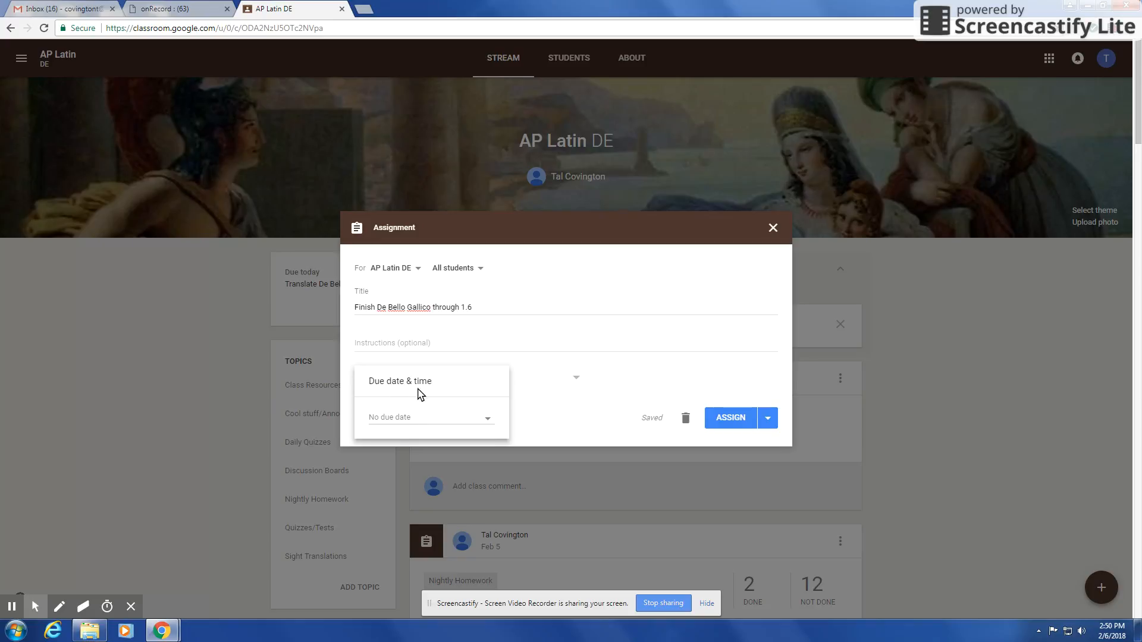
left_click(440, 418)
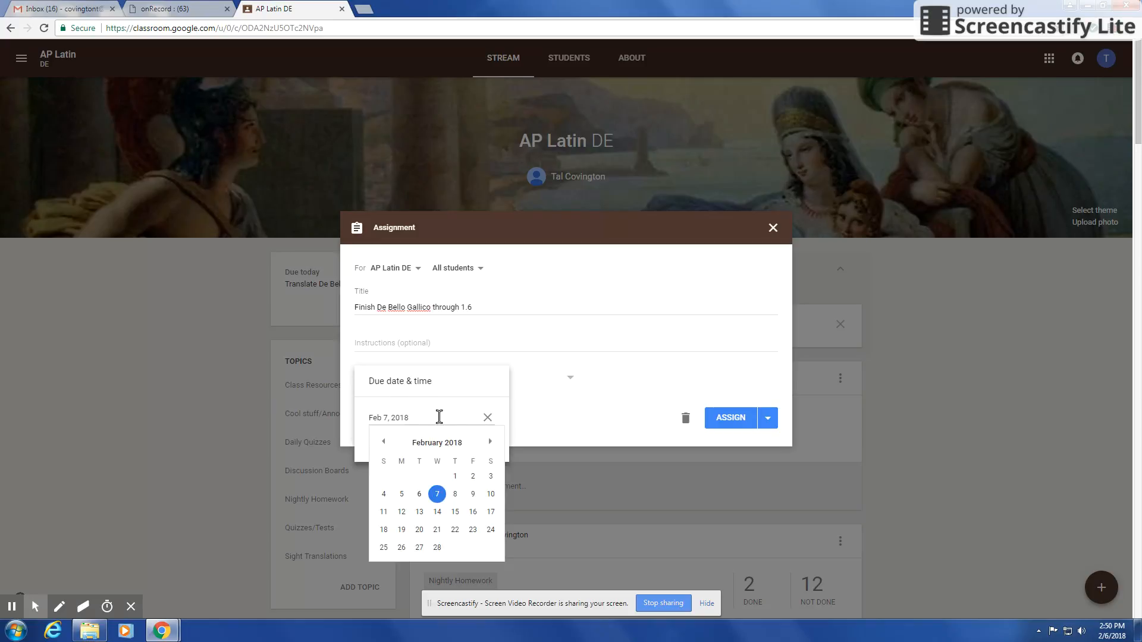
left_click(455, 495)
left_click(409, 441)
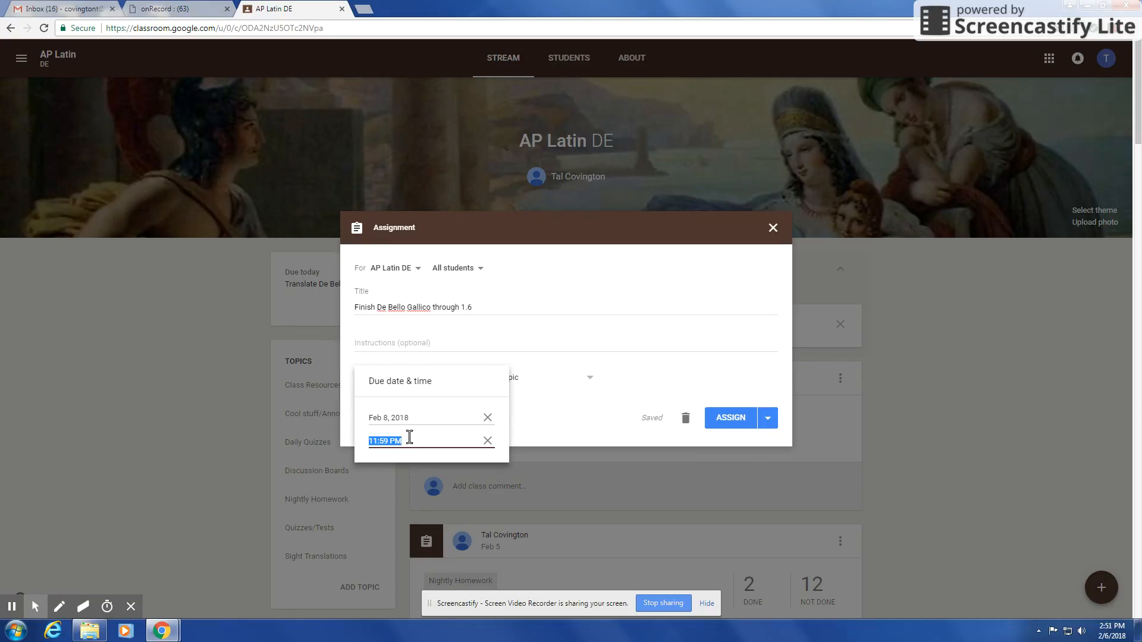
left_click(488, 441)
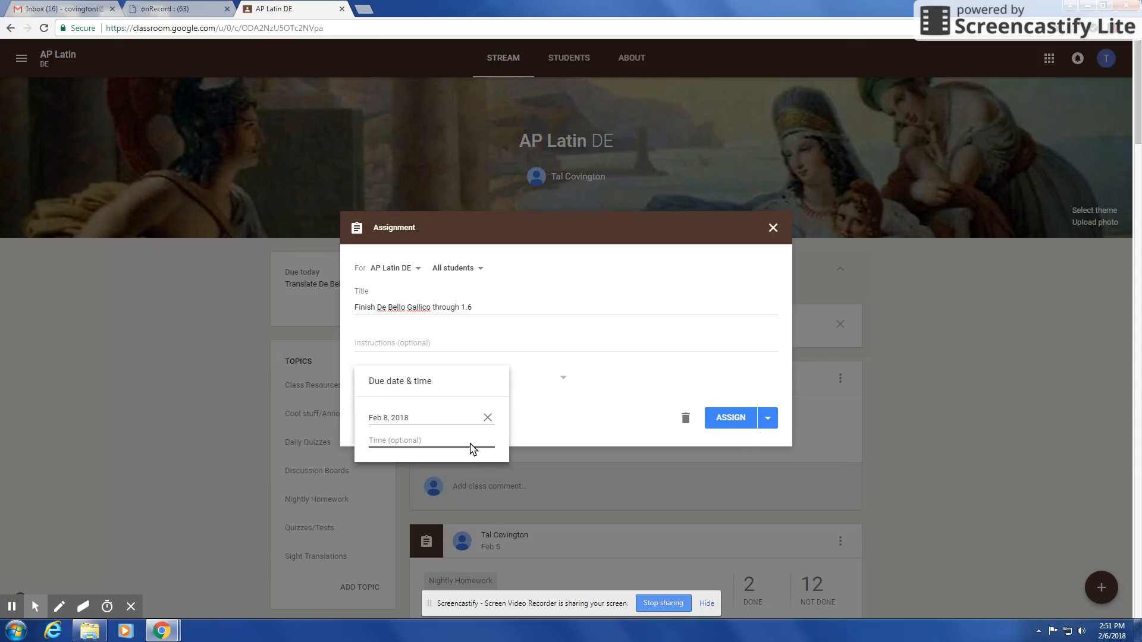
left_click(545, 414)
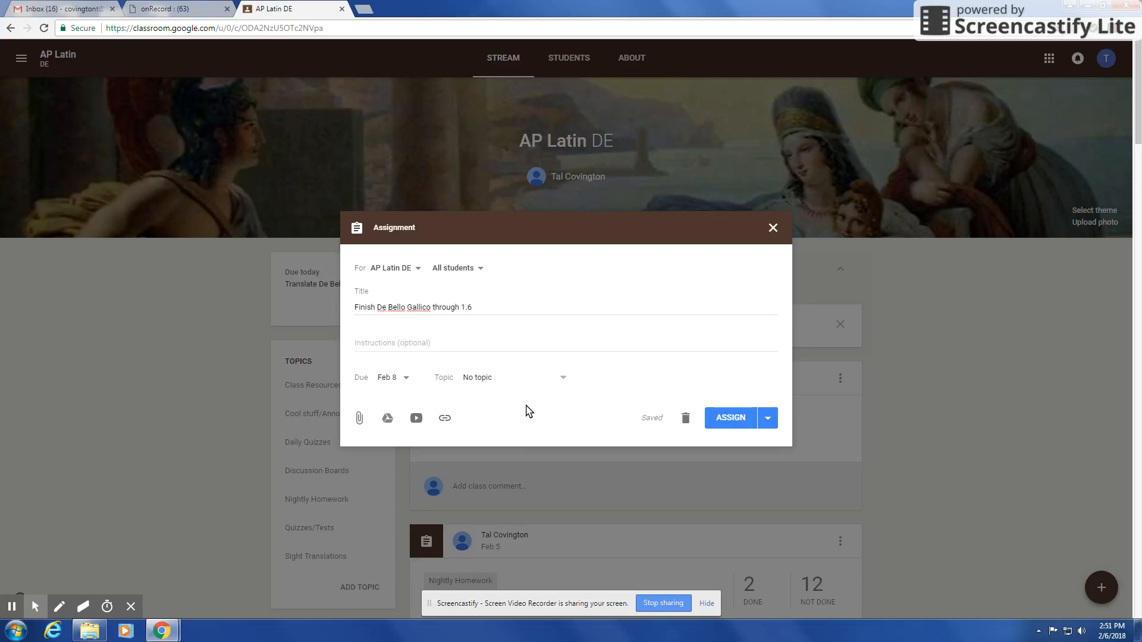
left_click(559, 378)
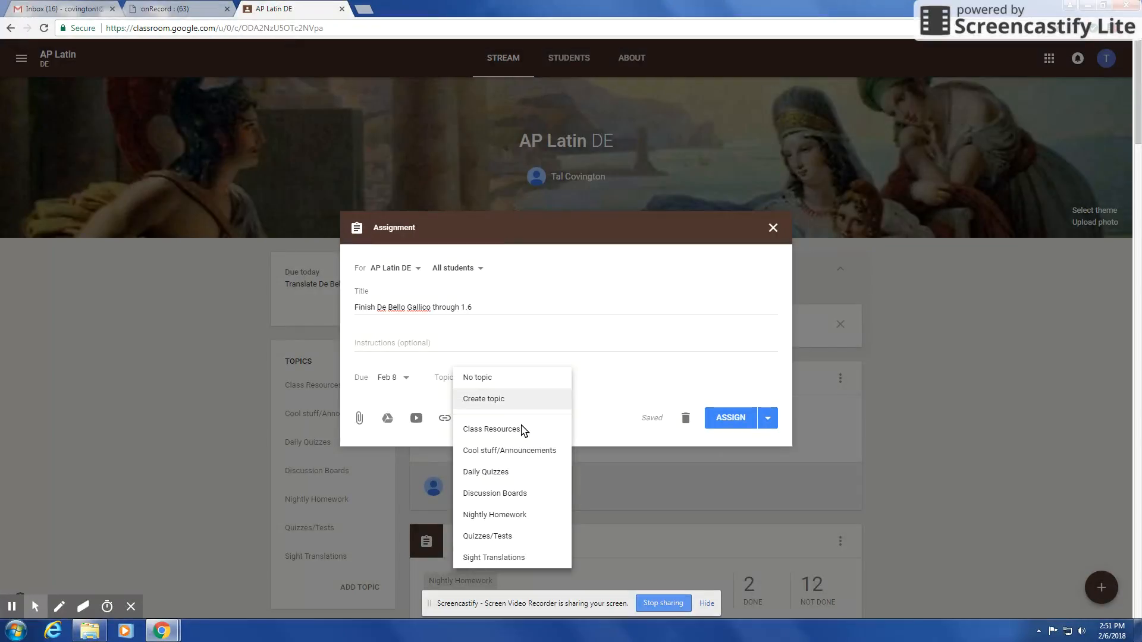
left_click(497, 515)
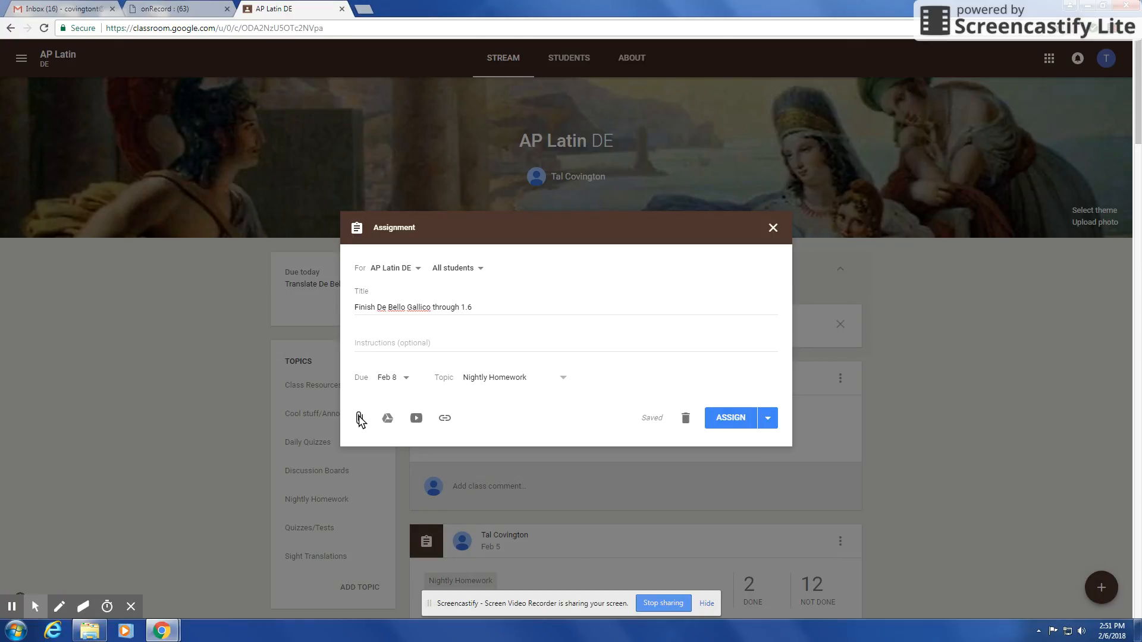
left_click(360, 418)
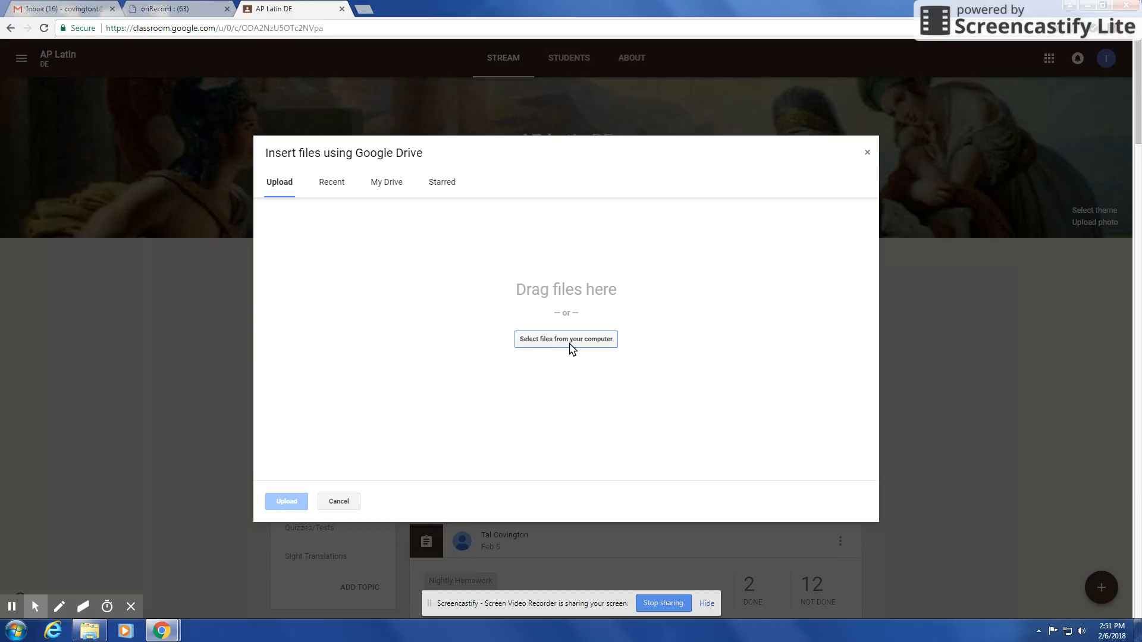
left_click(382, 183)
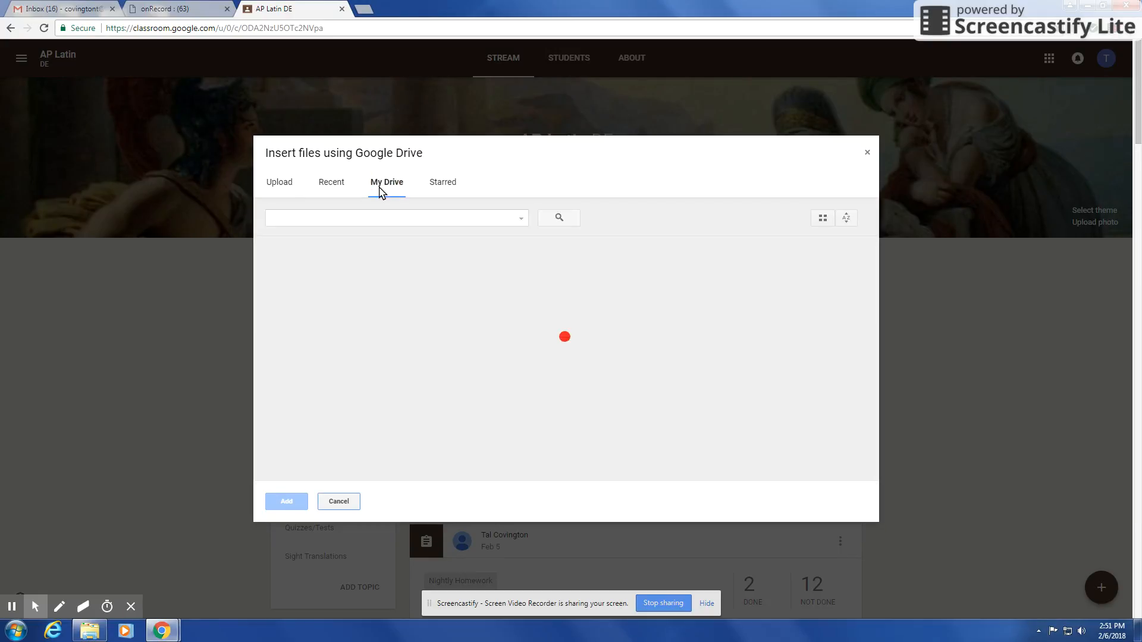
left_click(280, 185)
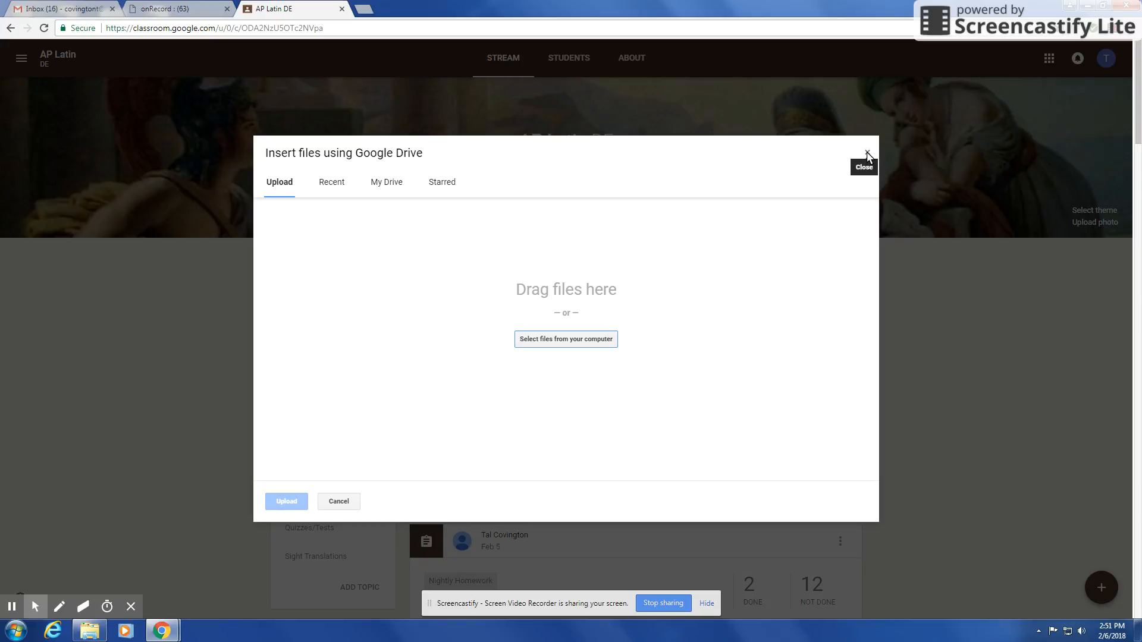
left_click(867, 154)
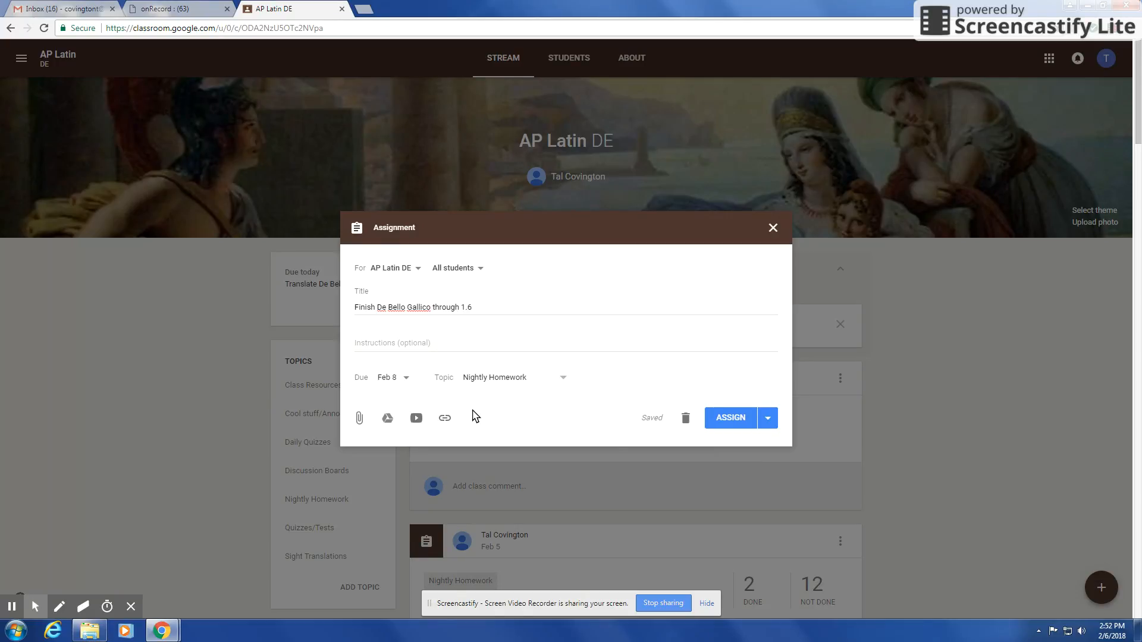
left_click(387, 419)
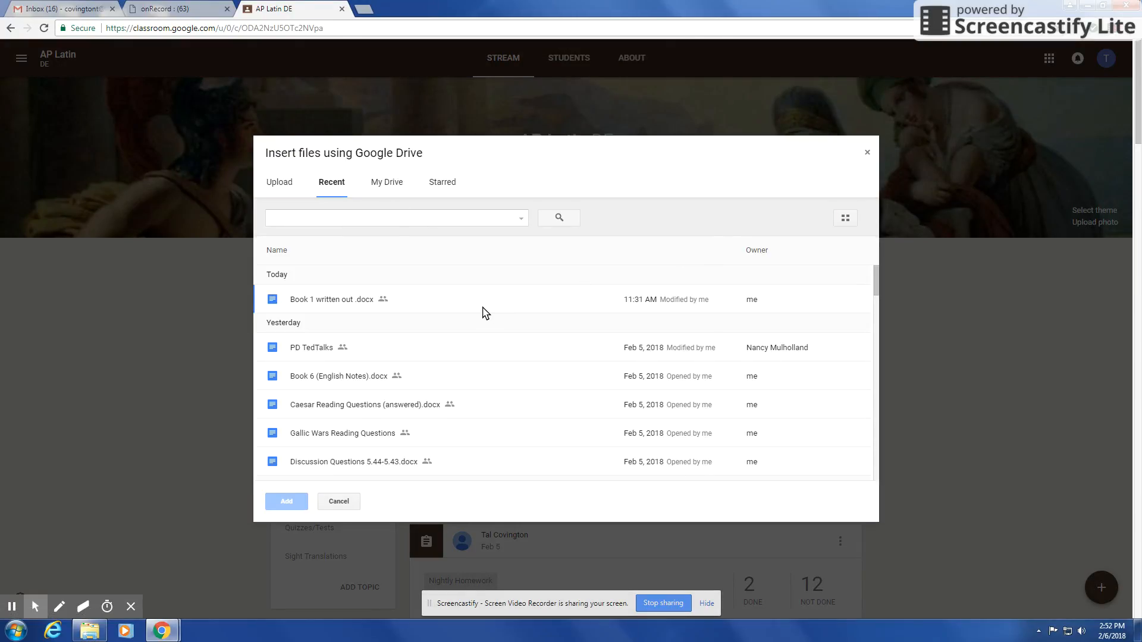
left_click(867, 154)
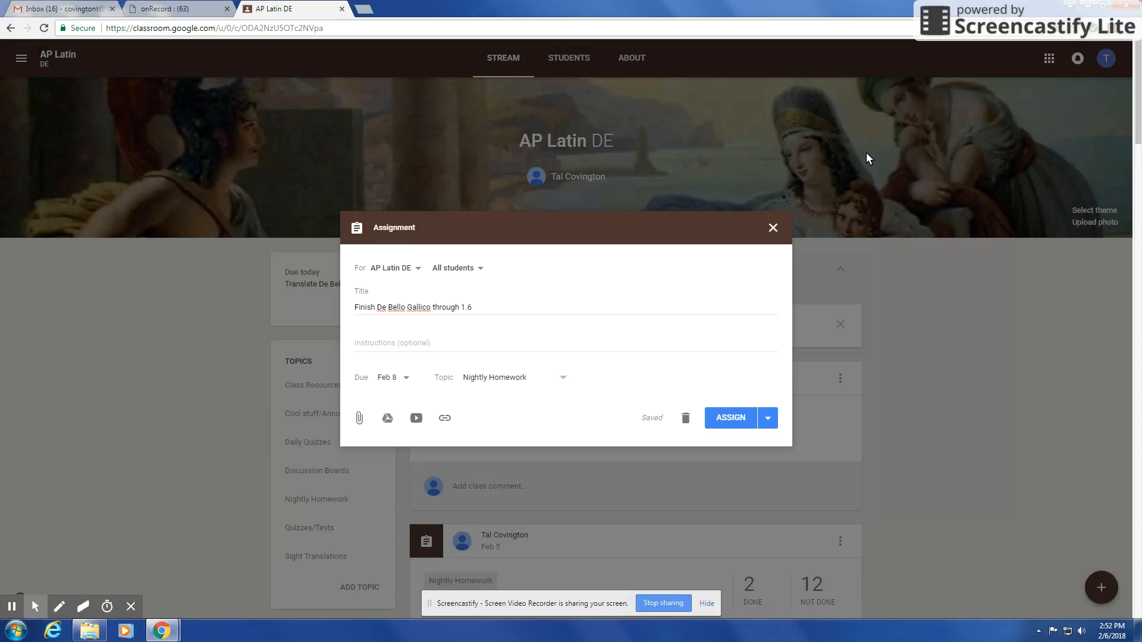
Attach the recent Google Drive file "Book 1 written out .docx" to the assignment
left_click(386, 418)
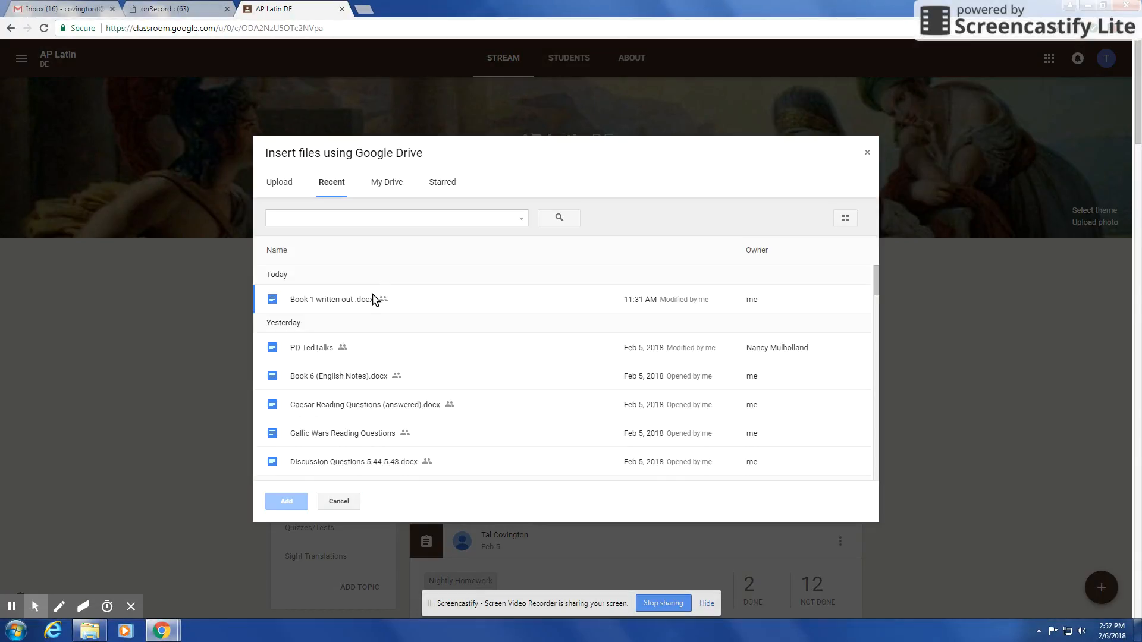
double_click(370, 303)
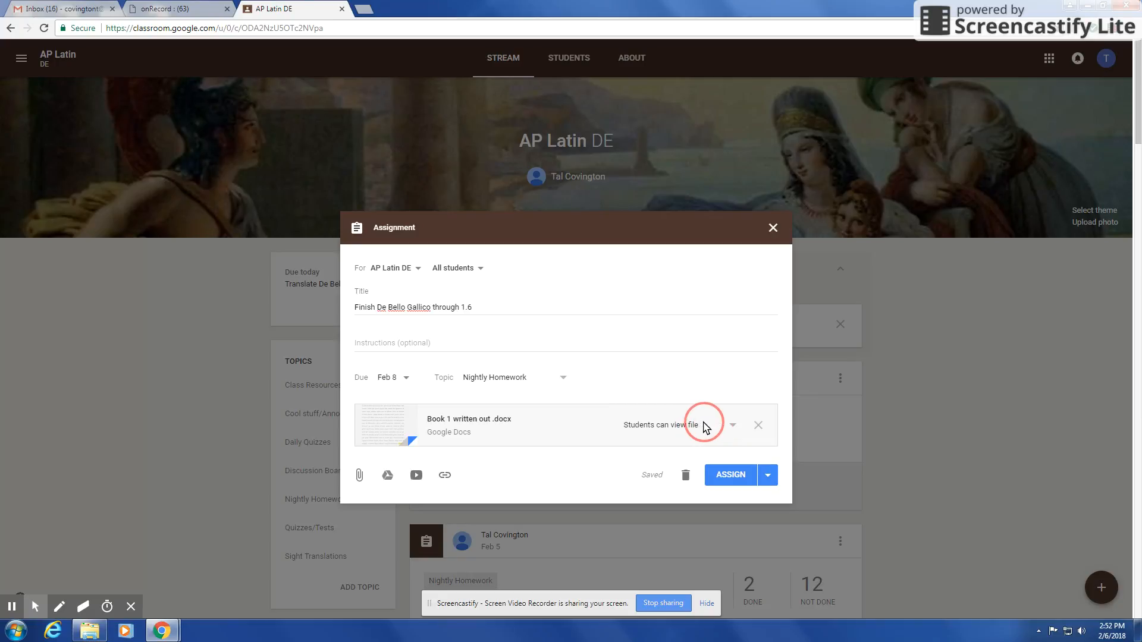
Remove the "Book 1 written out .docx" attachment and assign "Finish De Bello Gallico through 1.6" to all AP Latin DE students
left_click(706, 426)
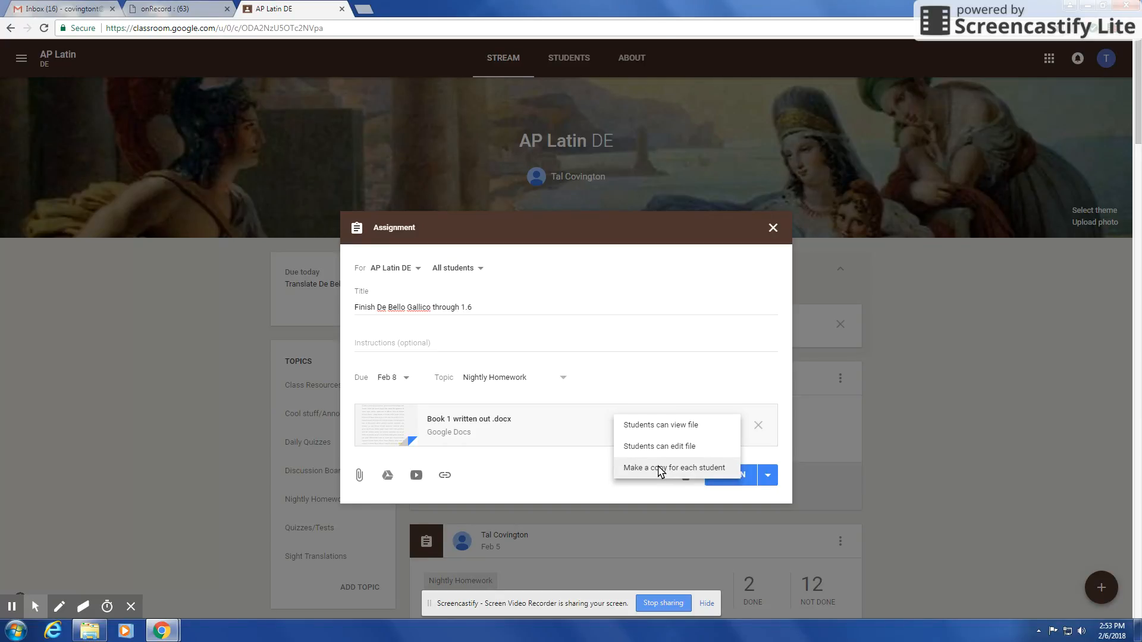
left_click(572, 463)
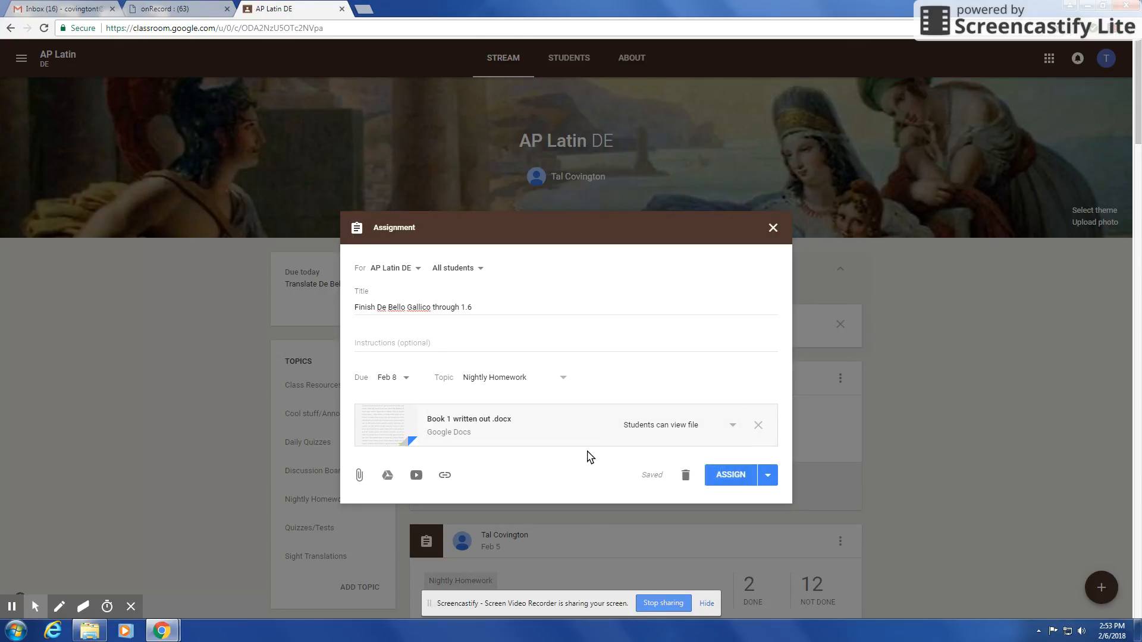
left_click(758, 425)
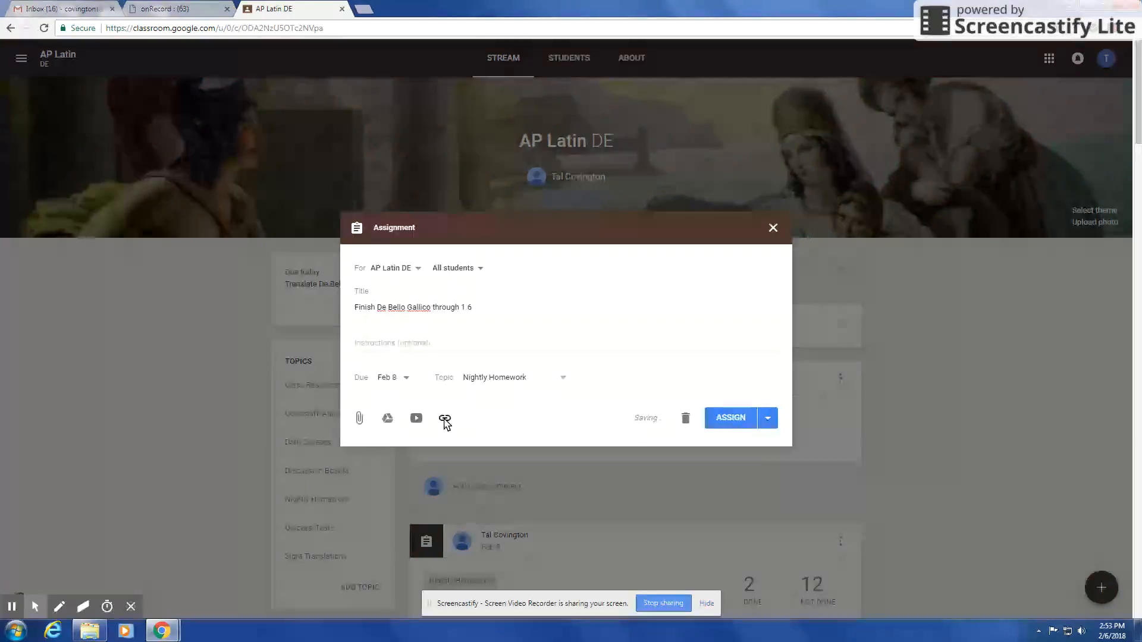
left_click(720, 419)
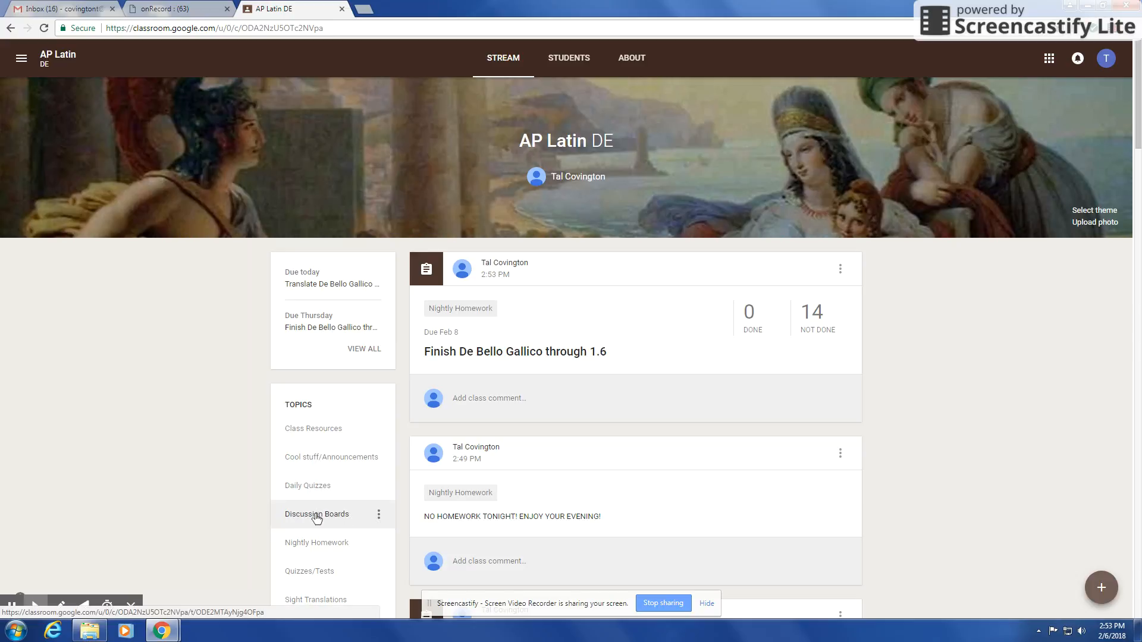
Open the Nightly Homework topic and move the "NO HOMEWORK TONIGHT! ENJOY YOUR EVENING!" announcement to the top
scroll(327, 455, "down", 1)
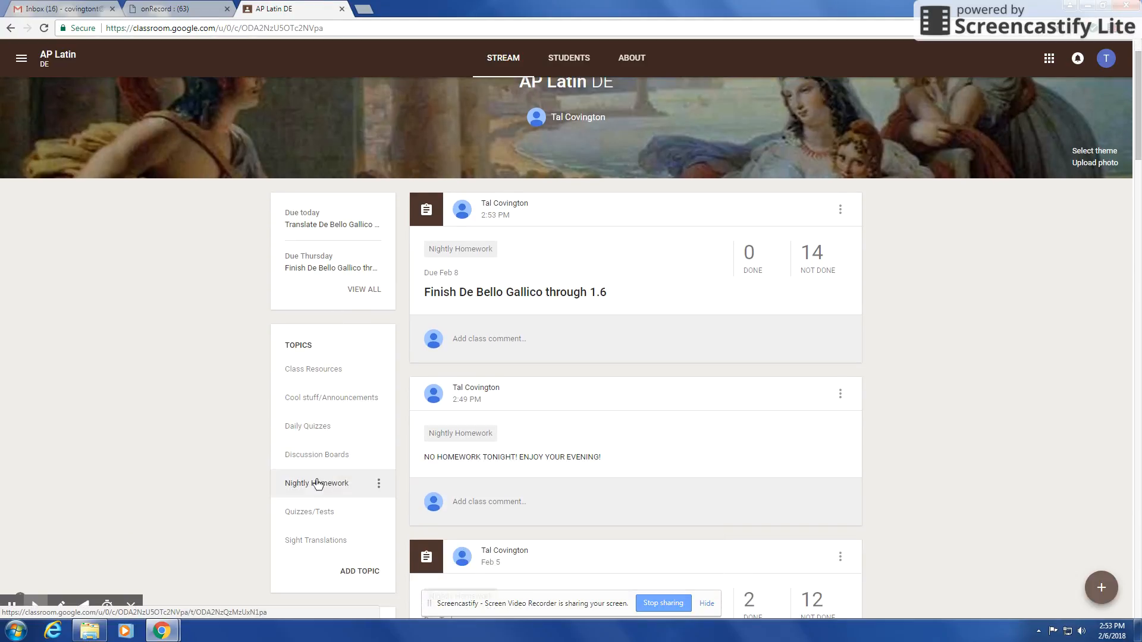
left_click(321, 484)
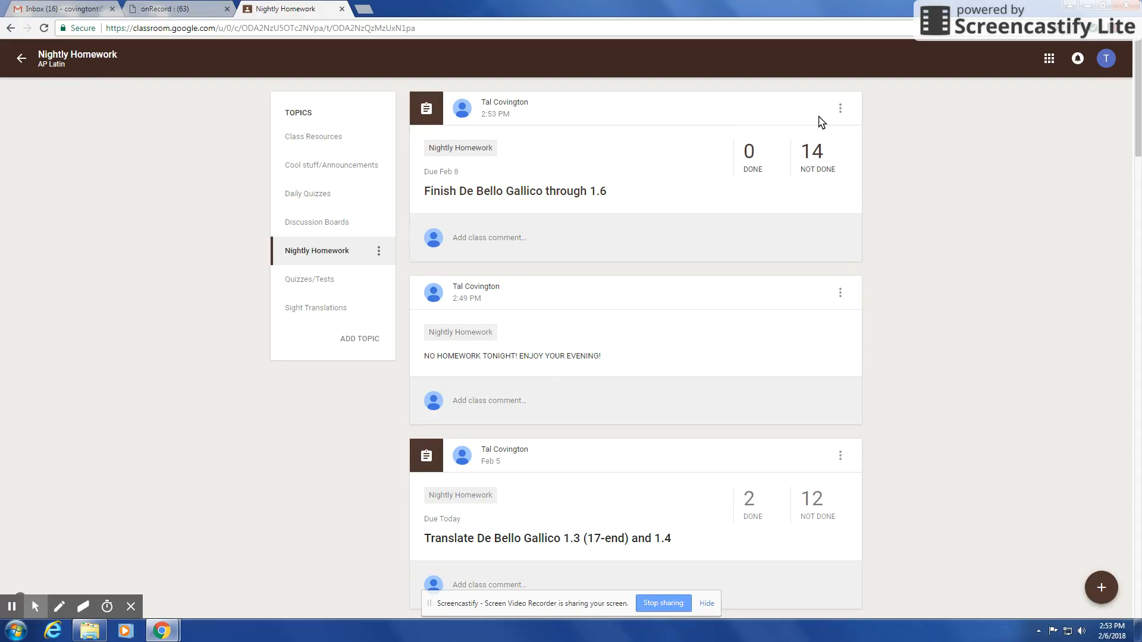
left_click(841, 108)
left_click(839, 290)
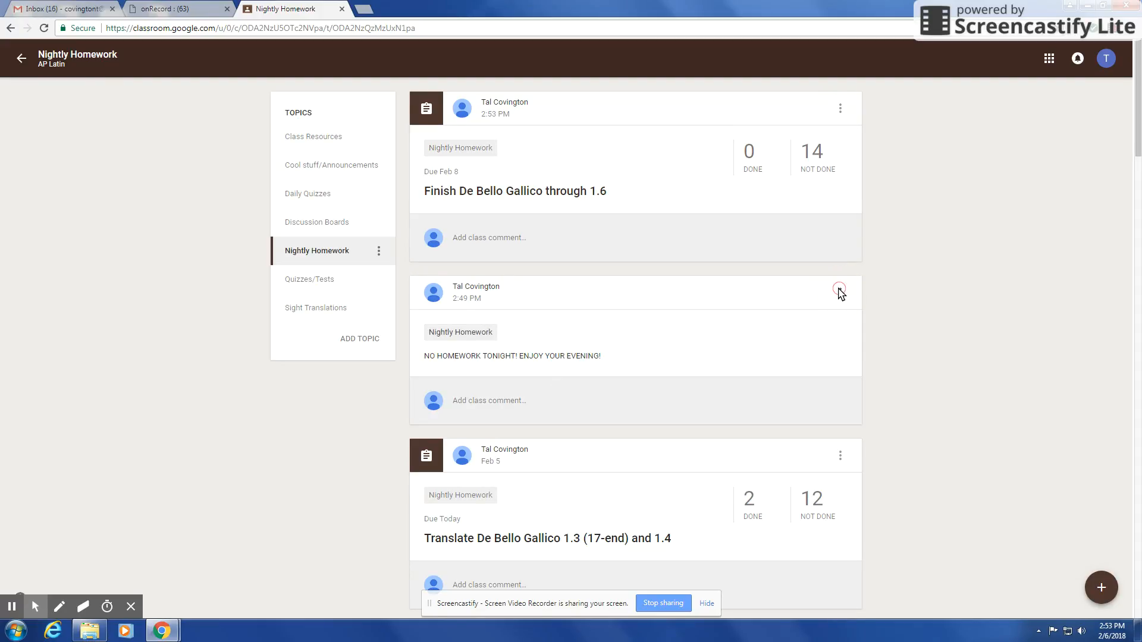
left_click(840, 293)
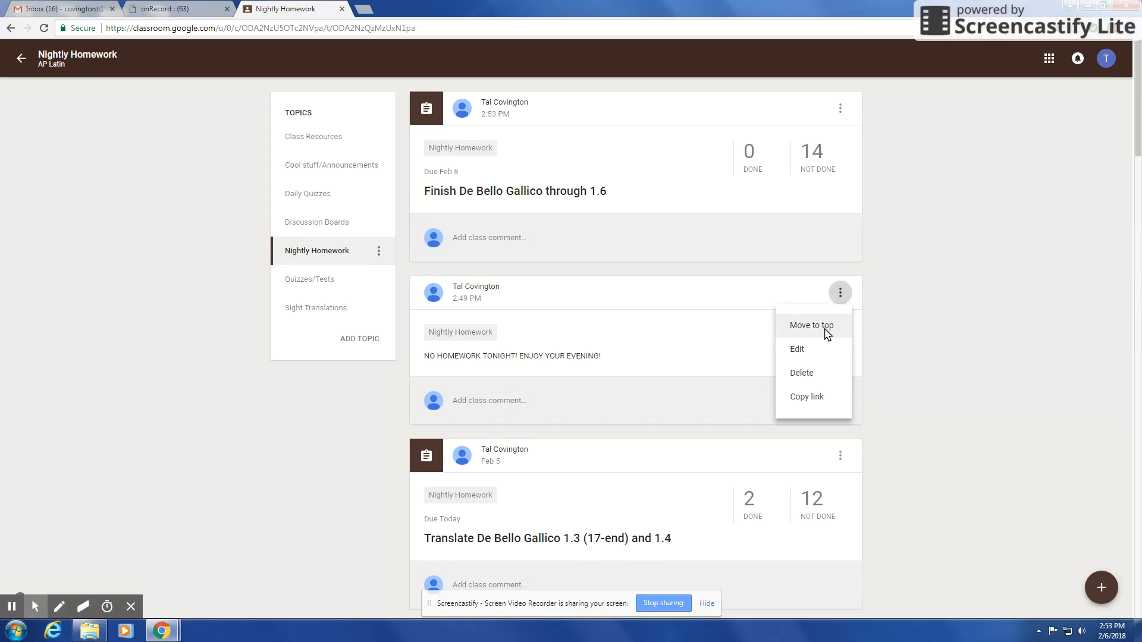
left_click(827, 330)
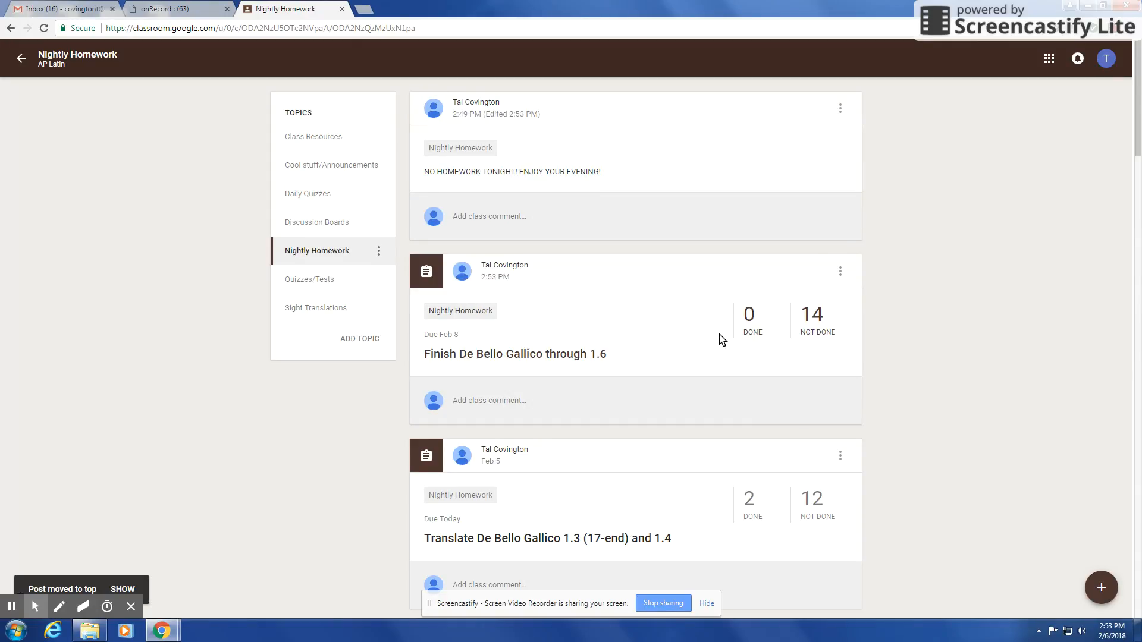
Move the "Finish De Bello Gallico through 1.6" assignment back to the top of the topic
left_click(840, 272)
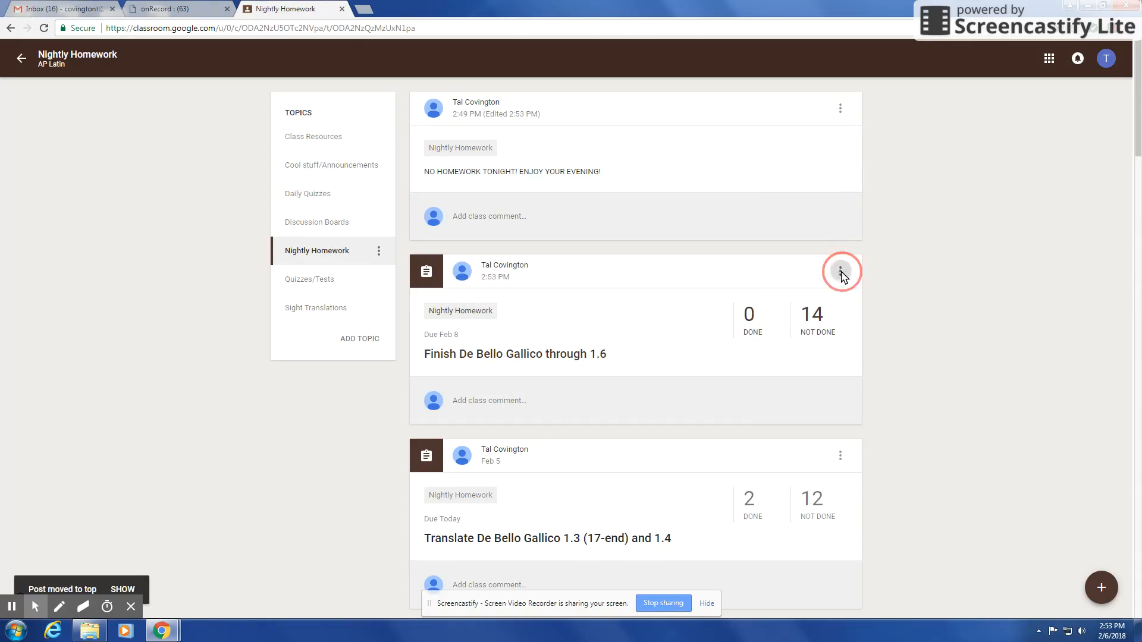
left_click(830, 305)
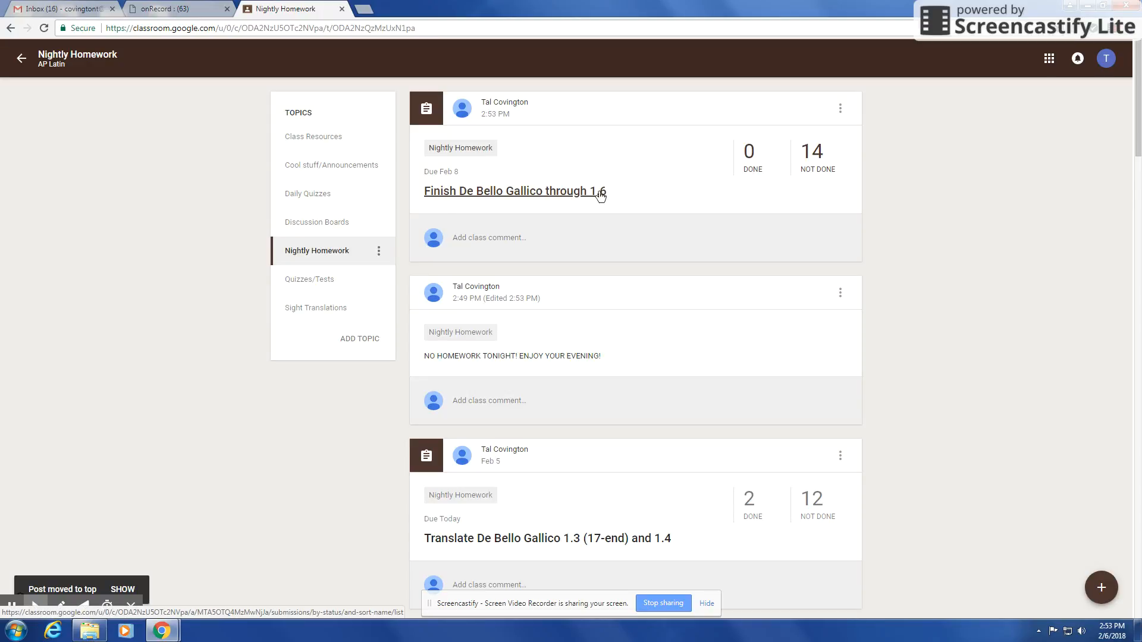
Open the "Finish De Bello Gallico through 1.6" assignment for editing and save it without changing anything
left_click(839, 111)
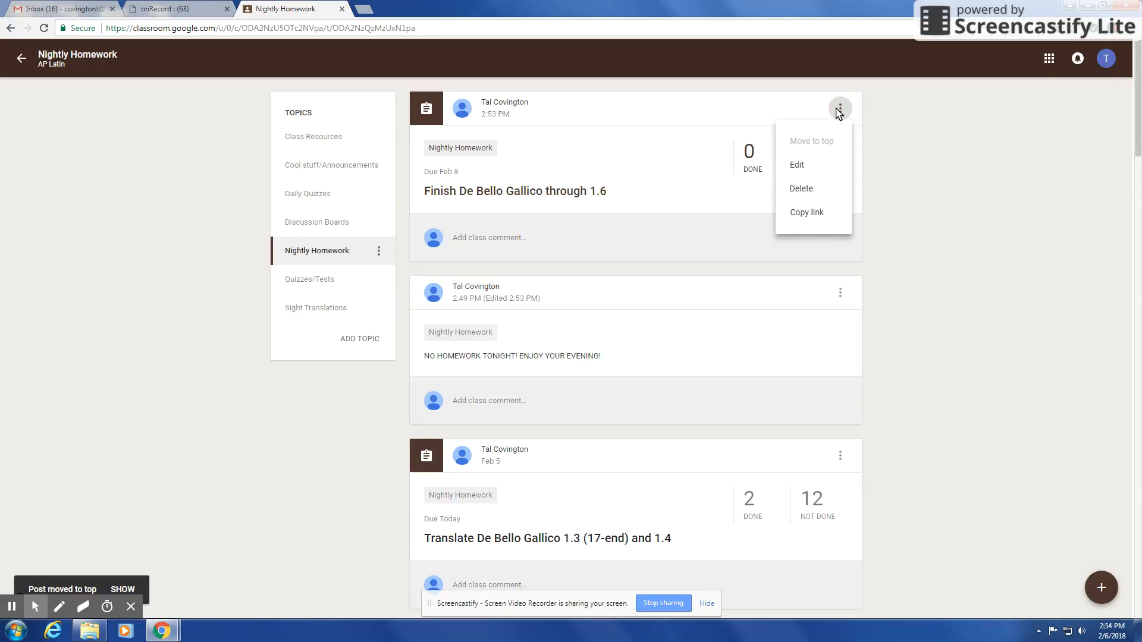
left_click(804, 168)
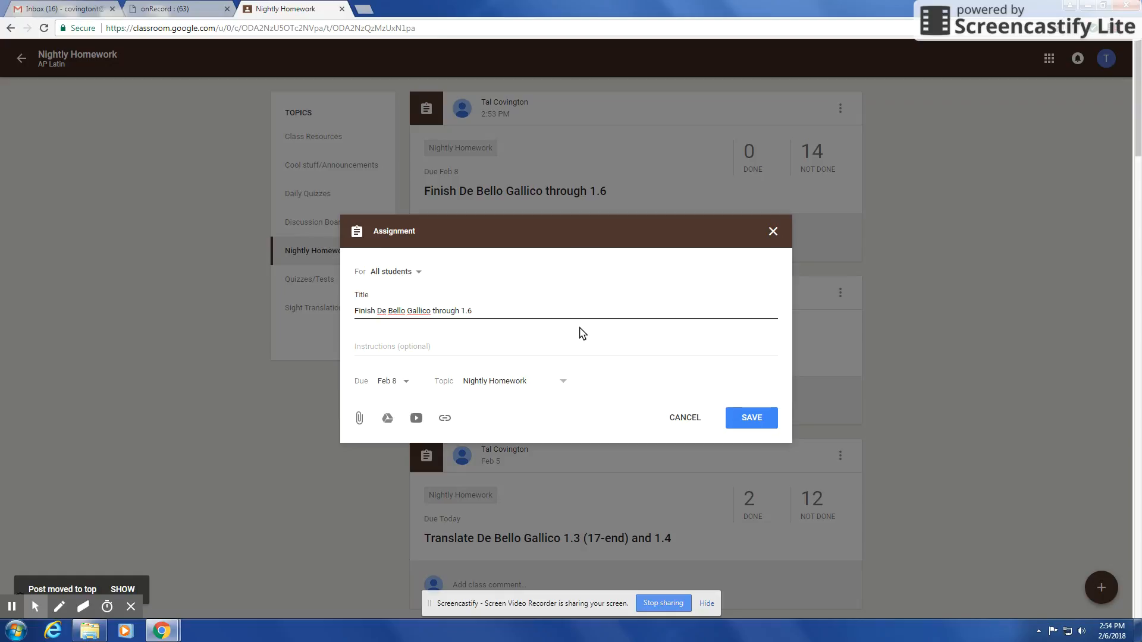
left_click(740, 418)
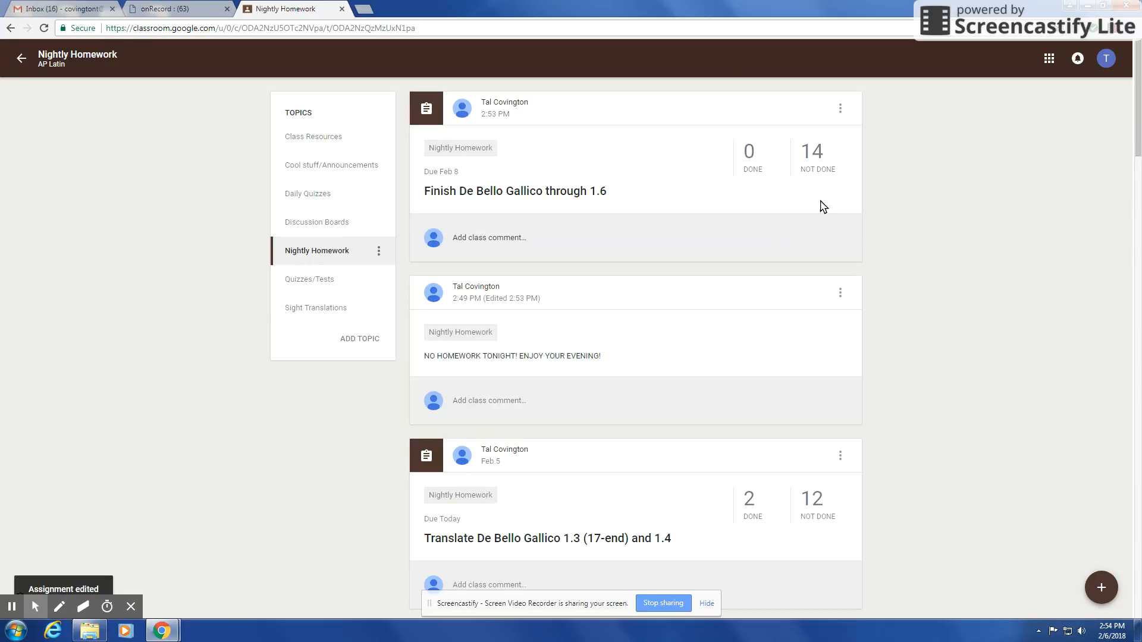
left_click(840, 109)
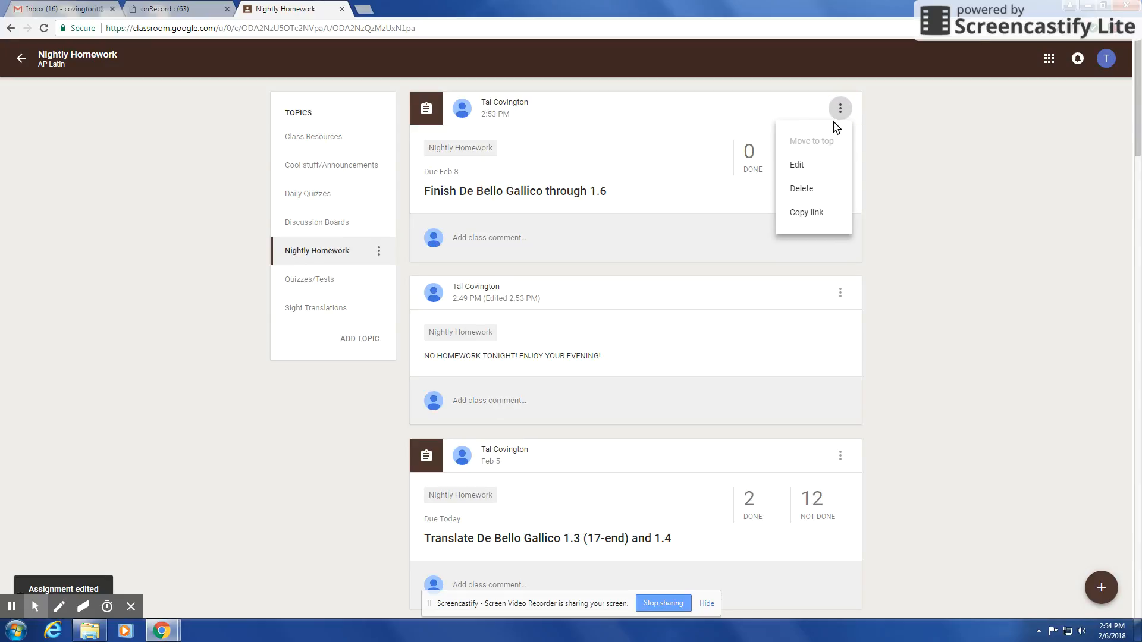
left_click(715, 142)
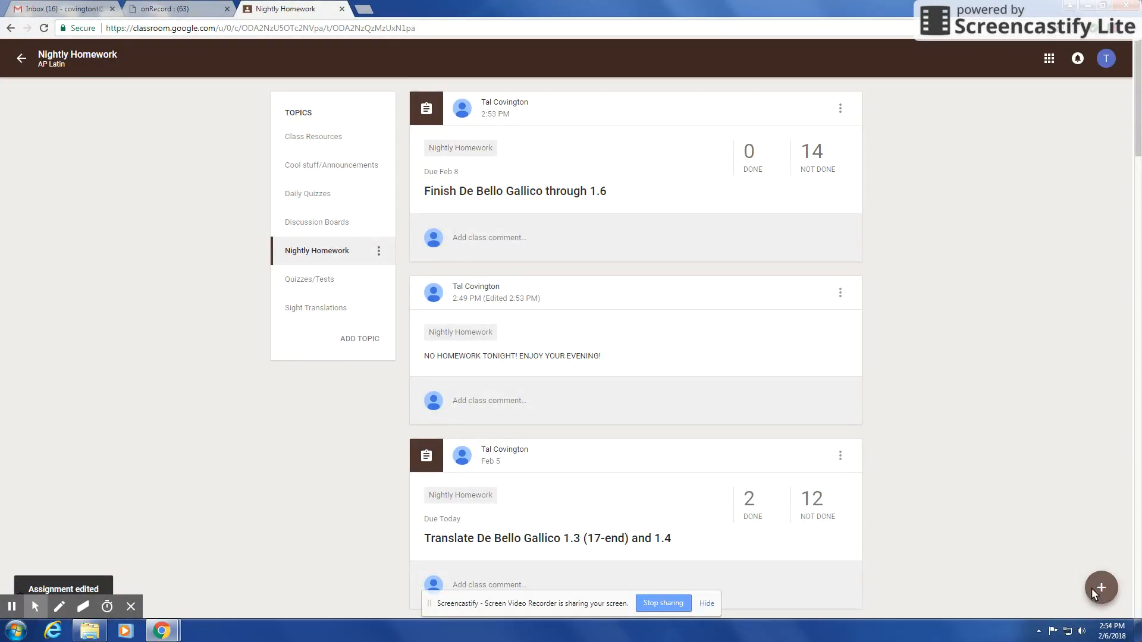
Return to the class stream and create a question reading "Who do you want to win the super bowl?"
mouse_move(1099, 590)
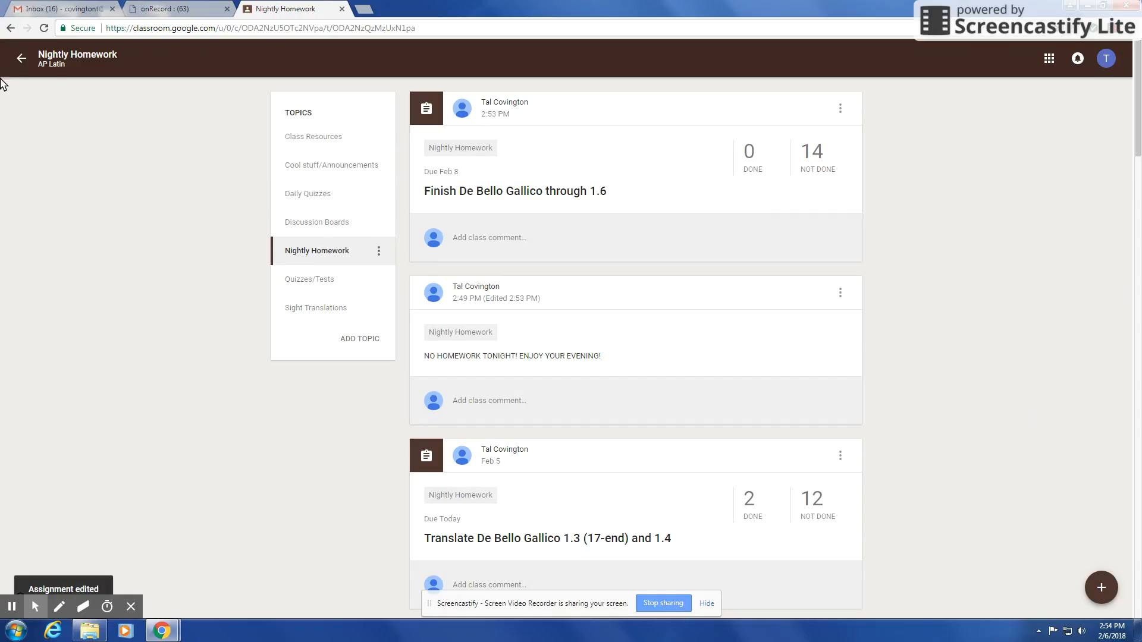
left_click(21, 60)
mouse_move(1097, 579)
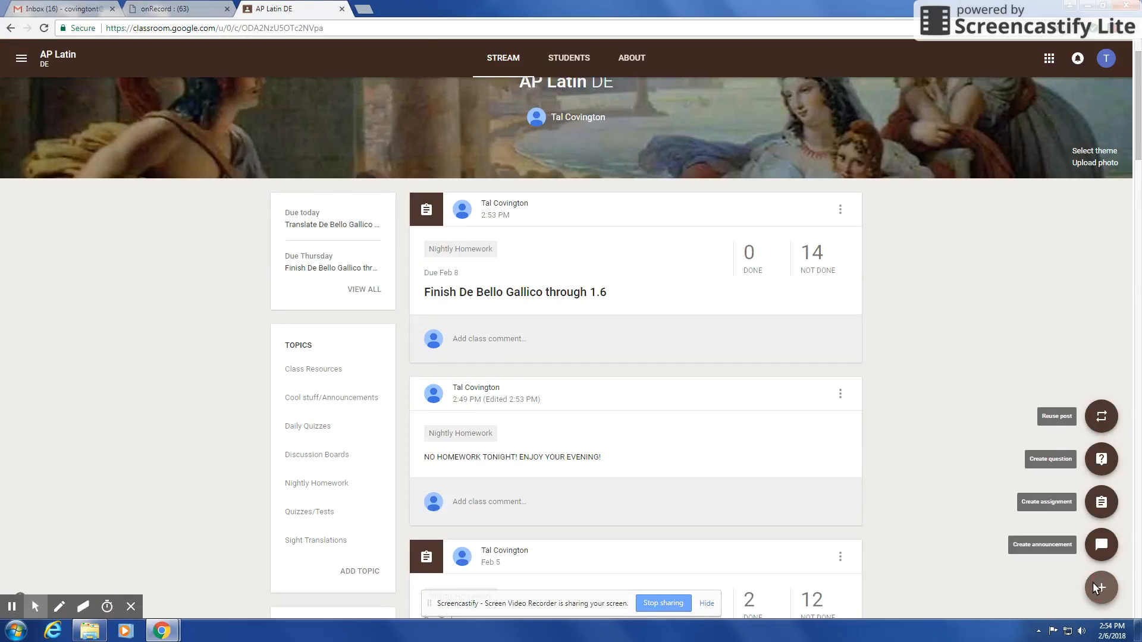
left_click(1101, 462)
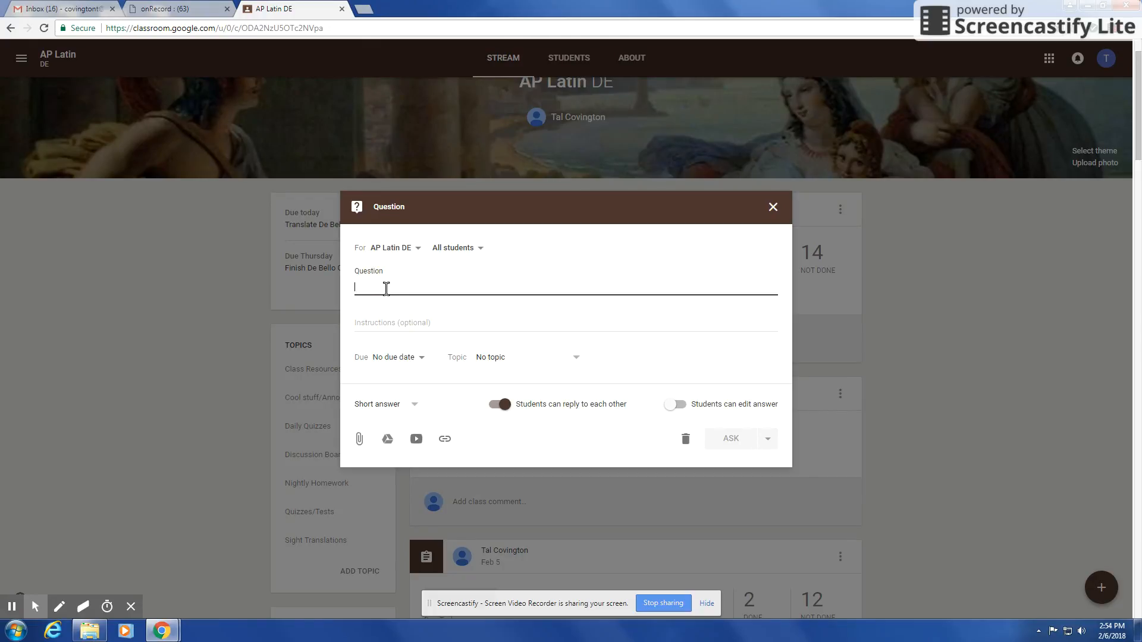
type("Who do you w")
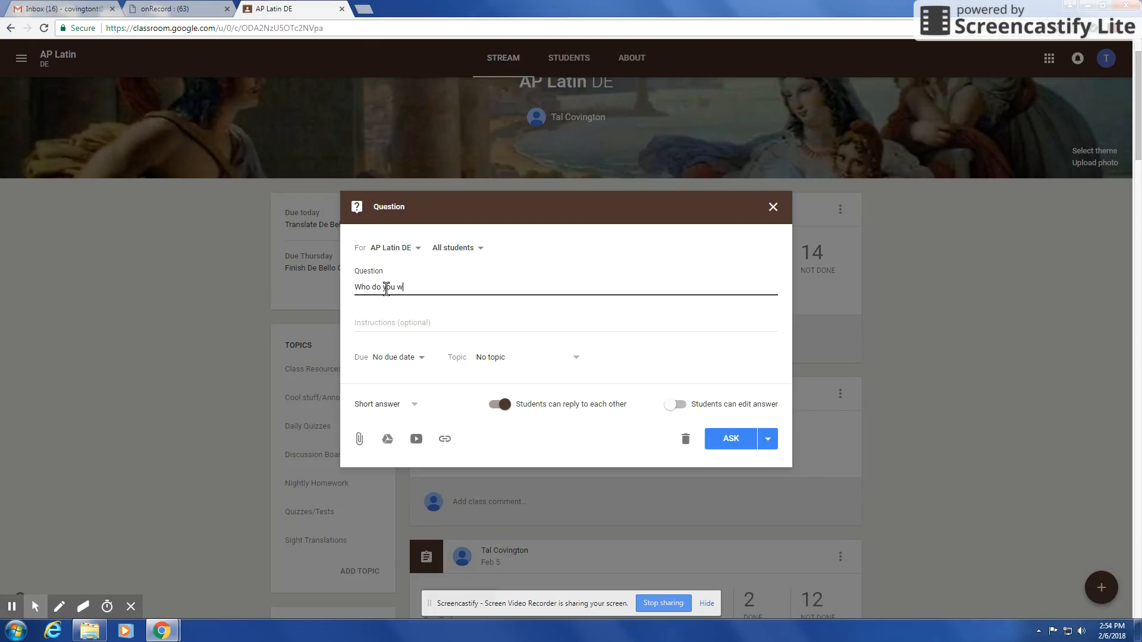
key("BackSpace")
key("BackSpace")
key("BackSpace")
key("BackSpace")
key("BackSpace")
key("BackSpace")
key("BackSpace")
key("BackSpace")
key("BackSpace")
key("BackSpace")
key("BackSpace")
key("BackSpace")
key("BackSpace")
key("BackSpace")
key("BackSpace")
type("Who do you want to win the super bowl?")
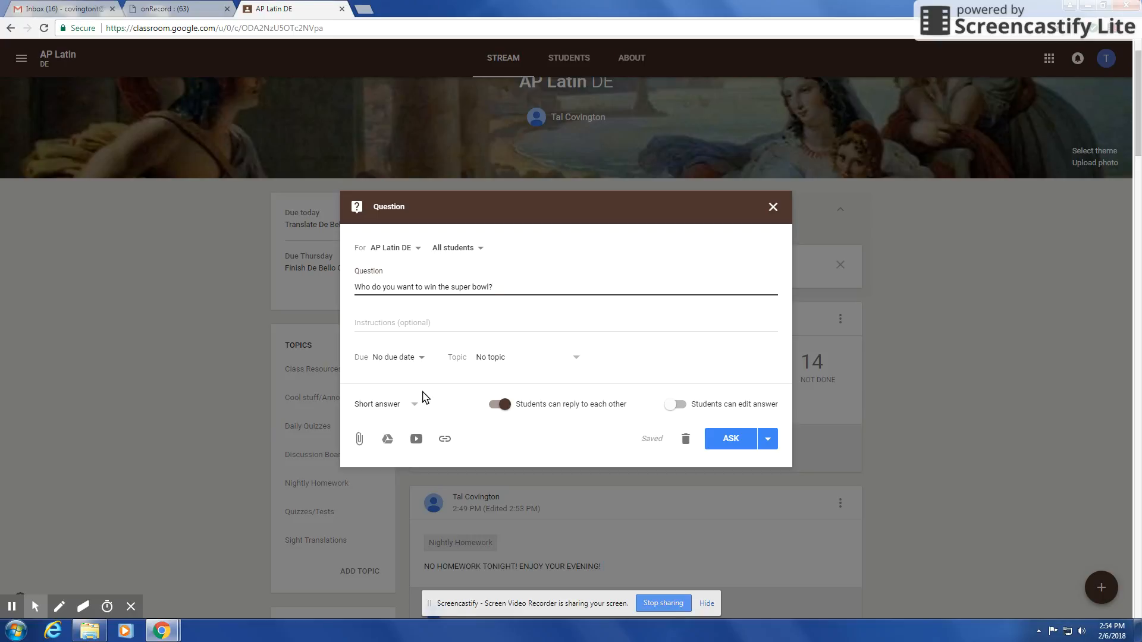
Try the multiple choice type and disabled student replies, restoring the question to short answer with replies between students allowed
left_click(399, 408)
left_click(396, 424)
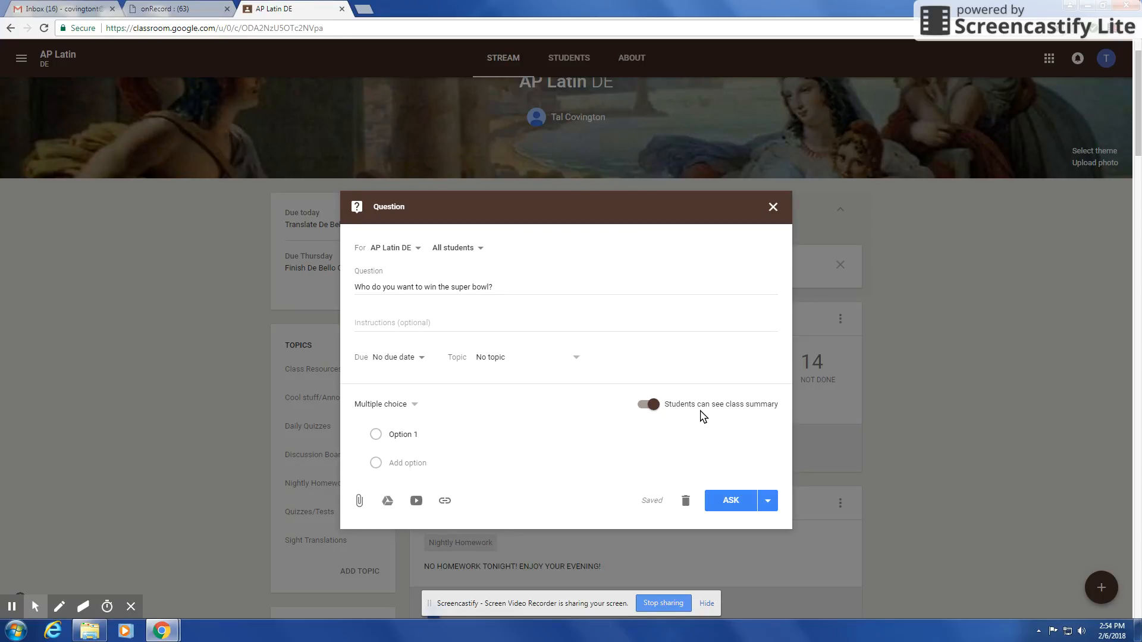
left_click(412, 409)
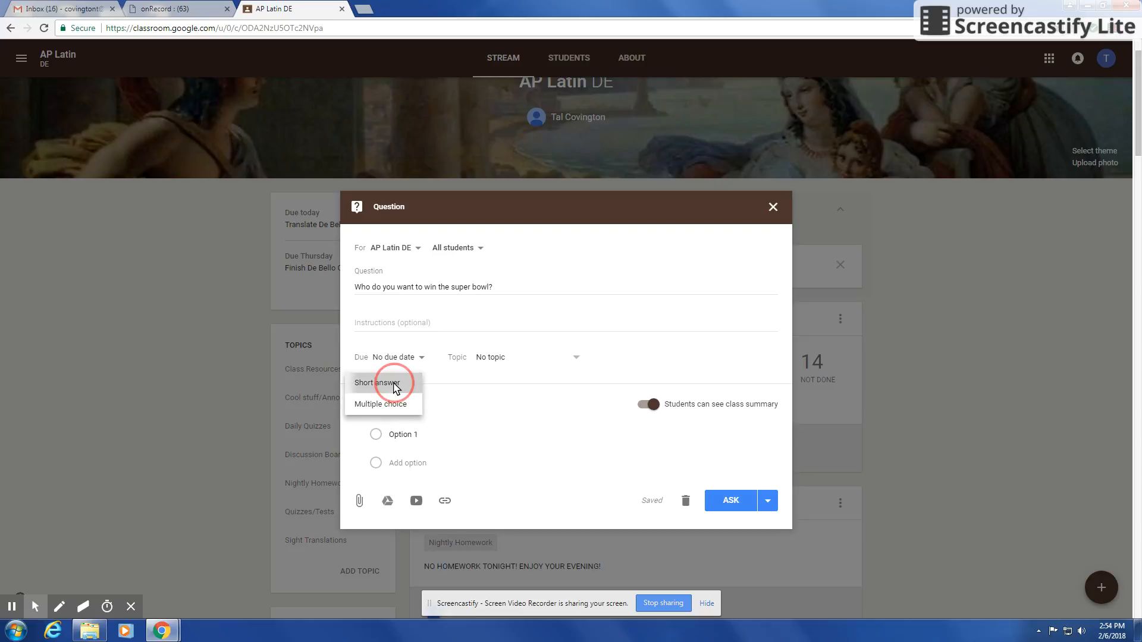
left_click(395, 383)
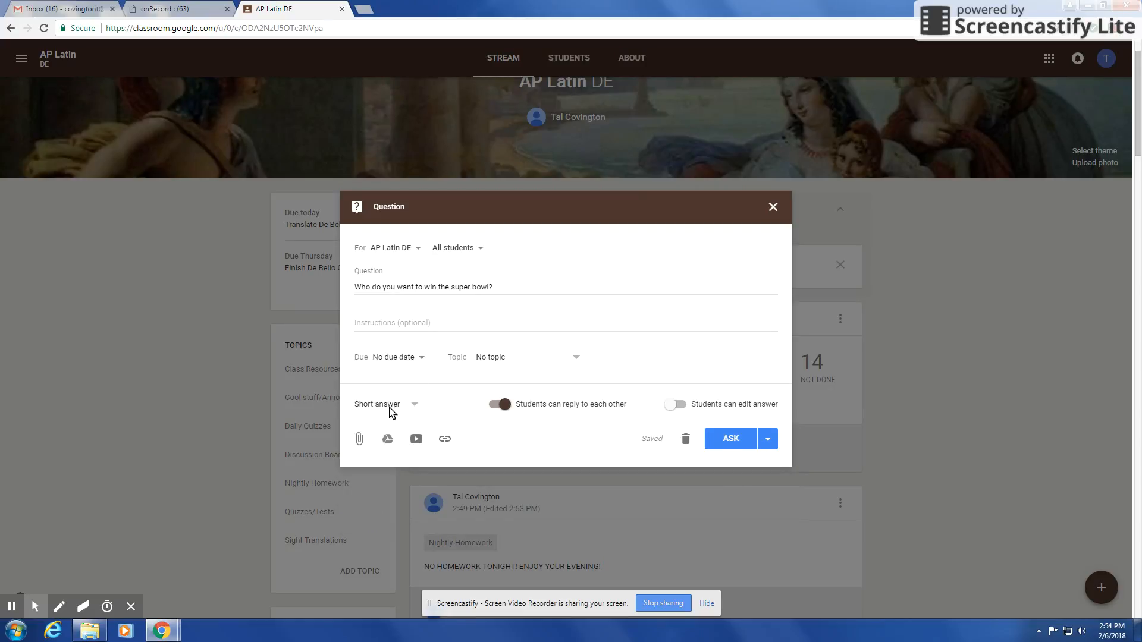
left_click(500, 406)
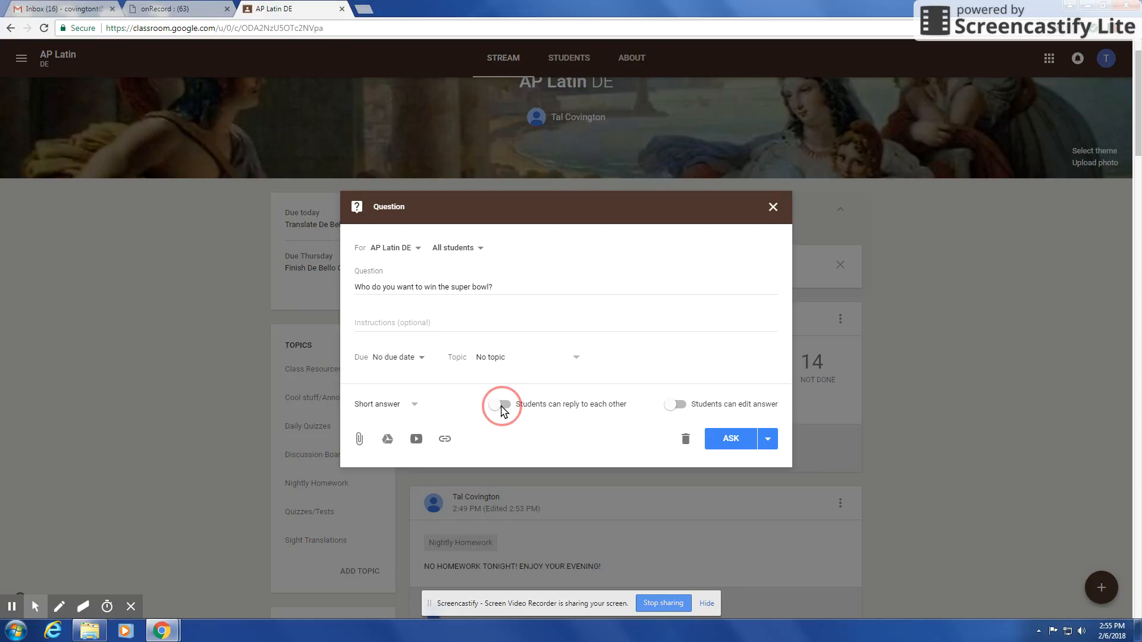
left_click(502, 408)
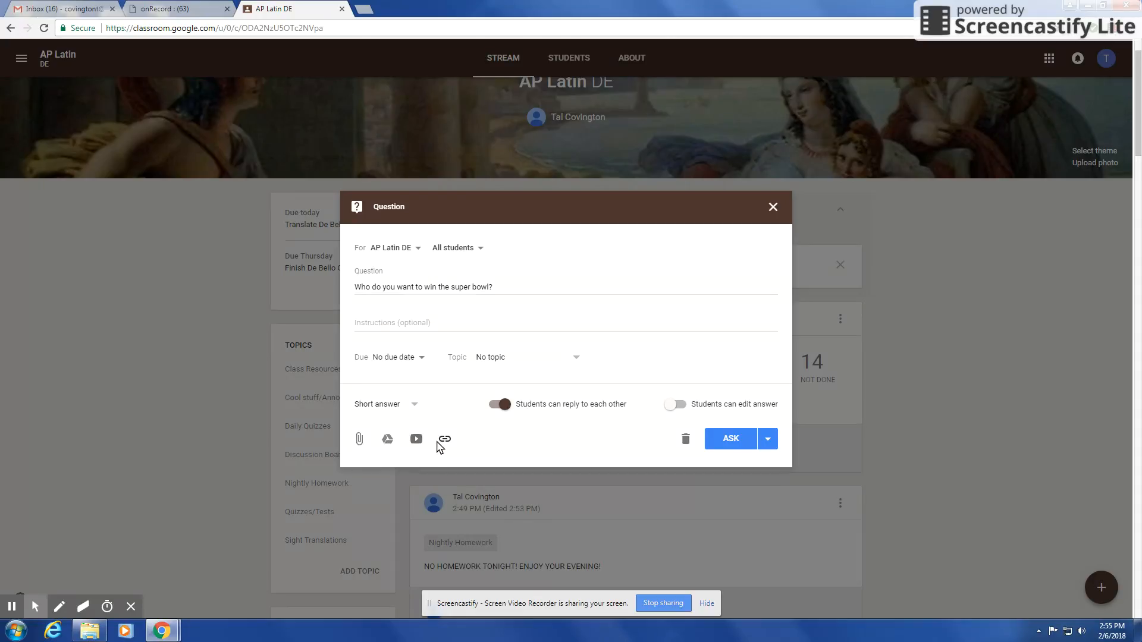
Try limiting the question to a single student, and restore all students as its recipients
left_click(457, 254)
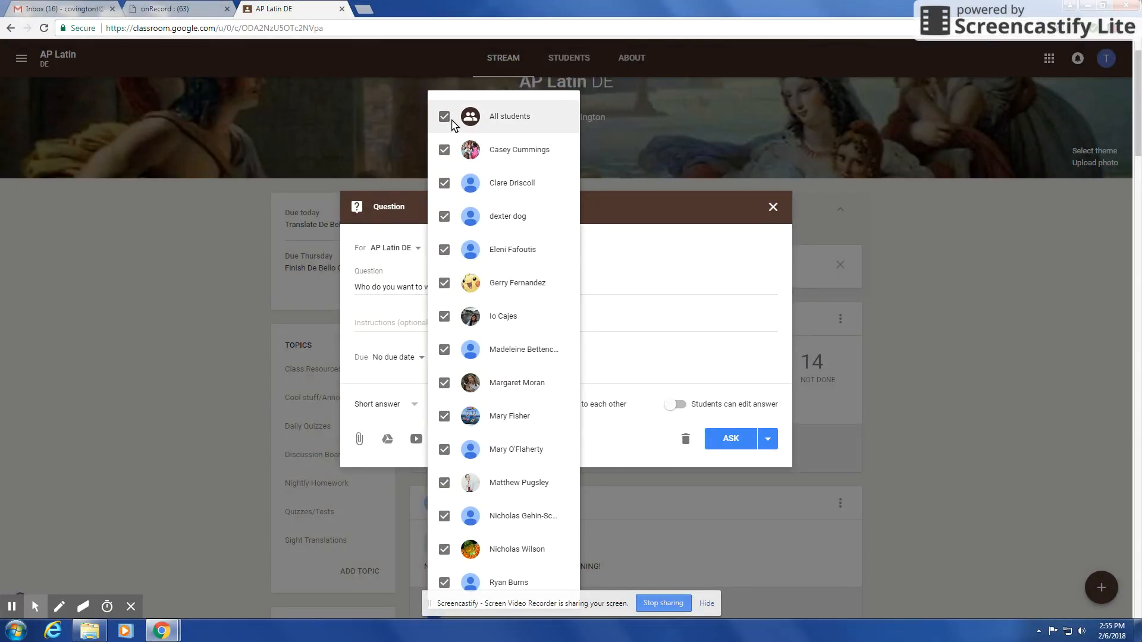
left_click(446, 150)
left_click(445, 117)
left_click(445, 118)
left_click(445, 149)
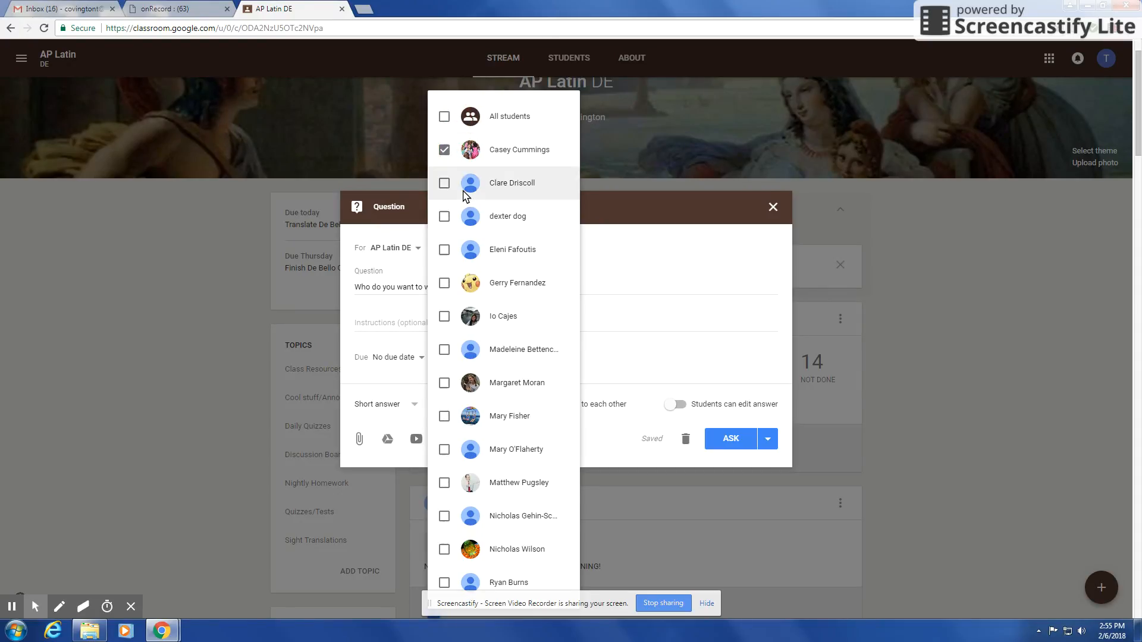
left_click(446, 150)
left_click(445, 117)
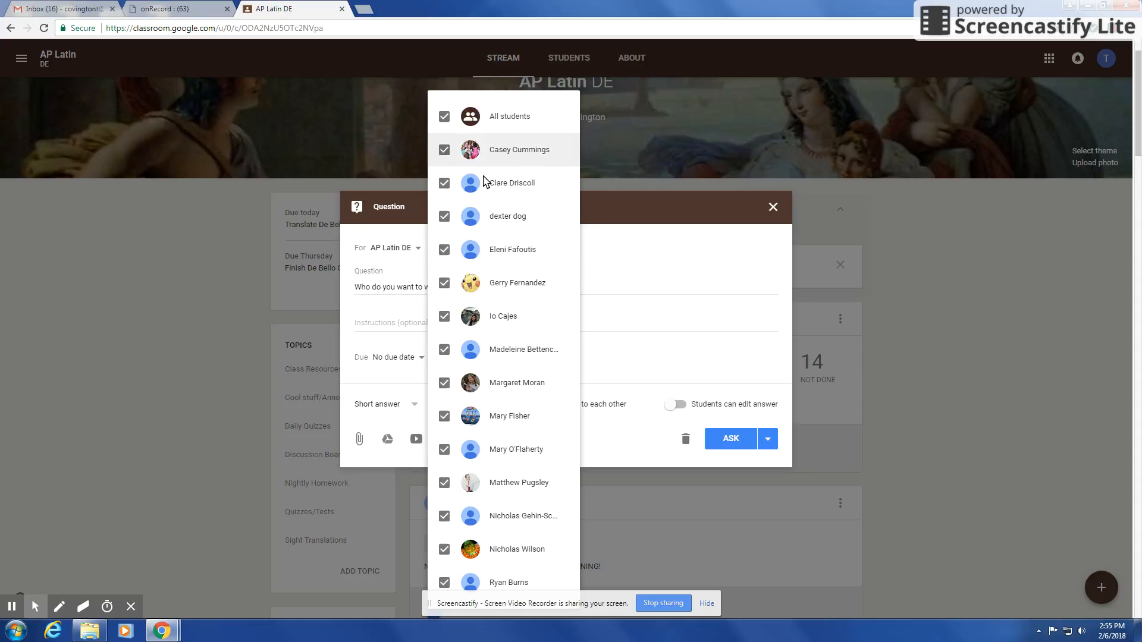
left_click(668, 285)
Try adding the Latin 3 class as a recipient of the question, and remove it again
left_click(397, 249)
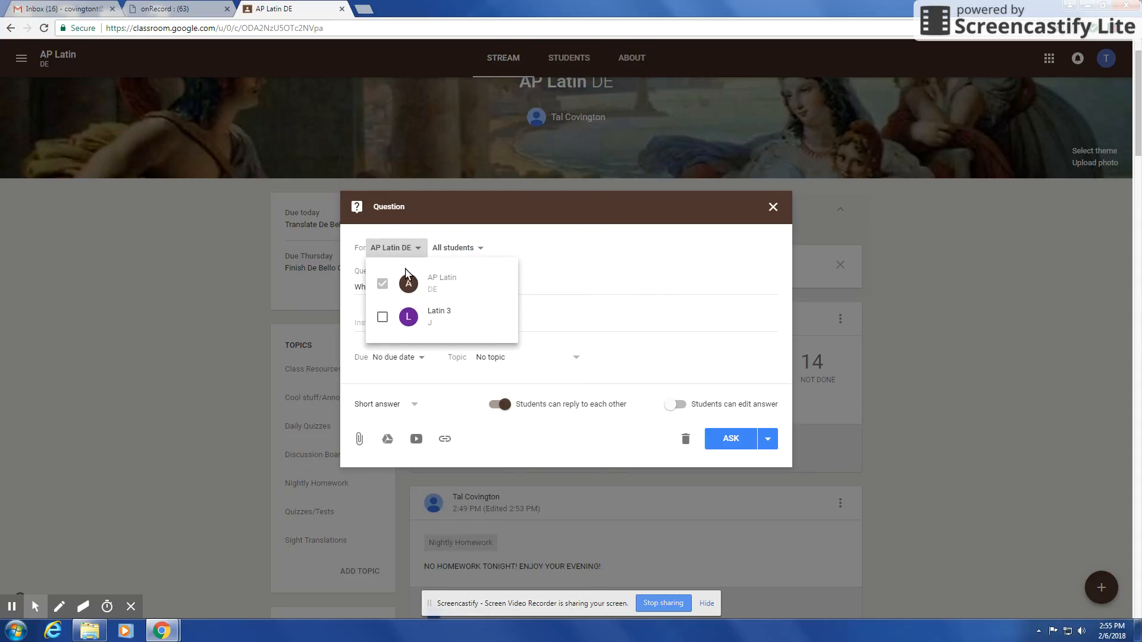
left_click(406, 315)
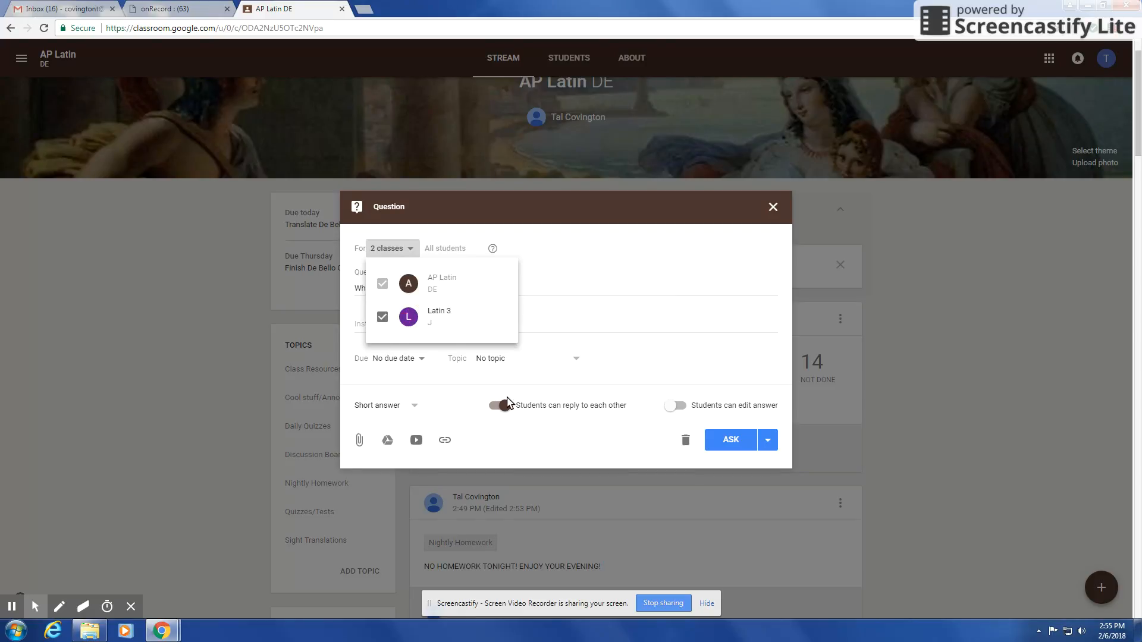
left_click(423, 311)
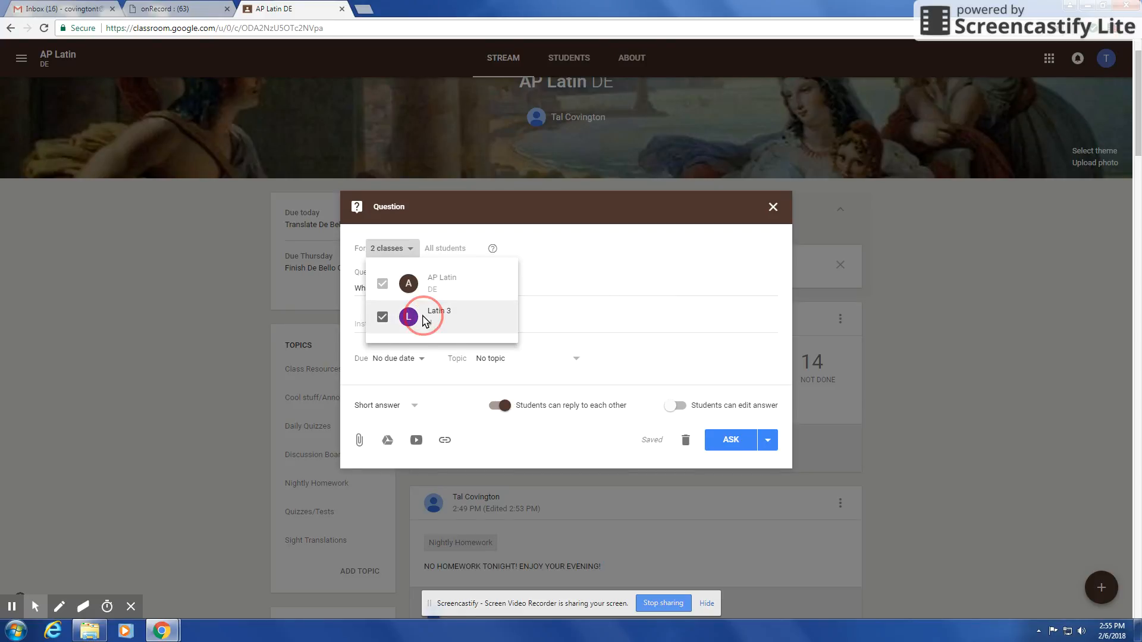
left_click(585, 283)
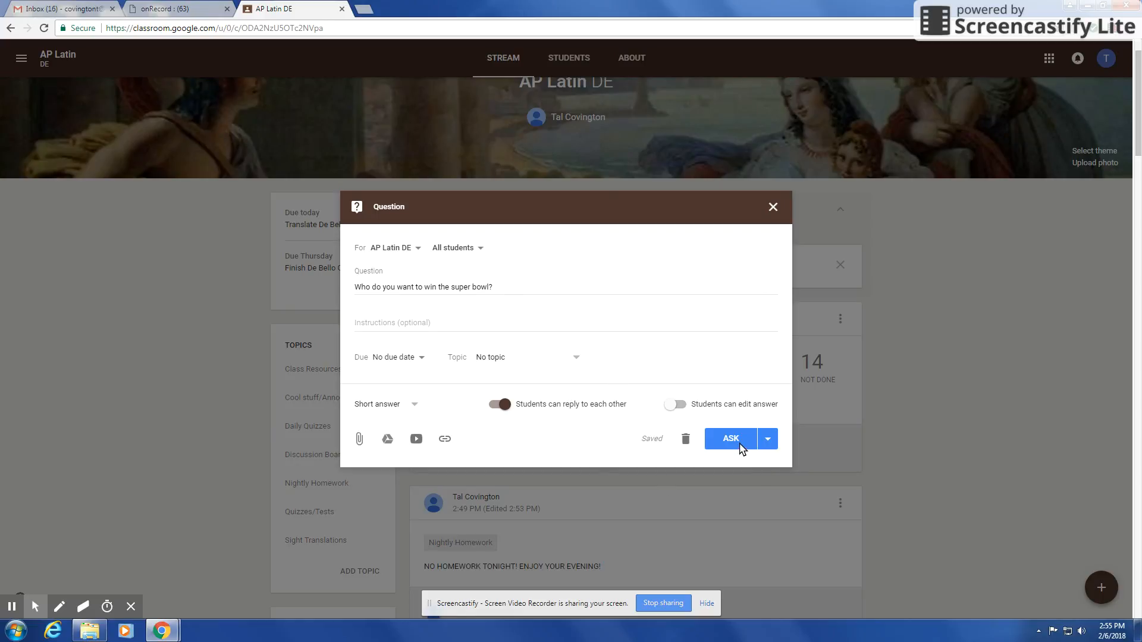
View the question's scheduling date and time settings, and go back without scheduling it
left_click(765, 443)
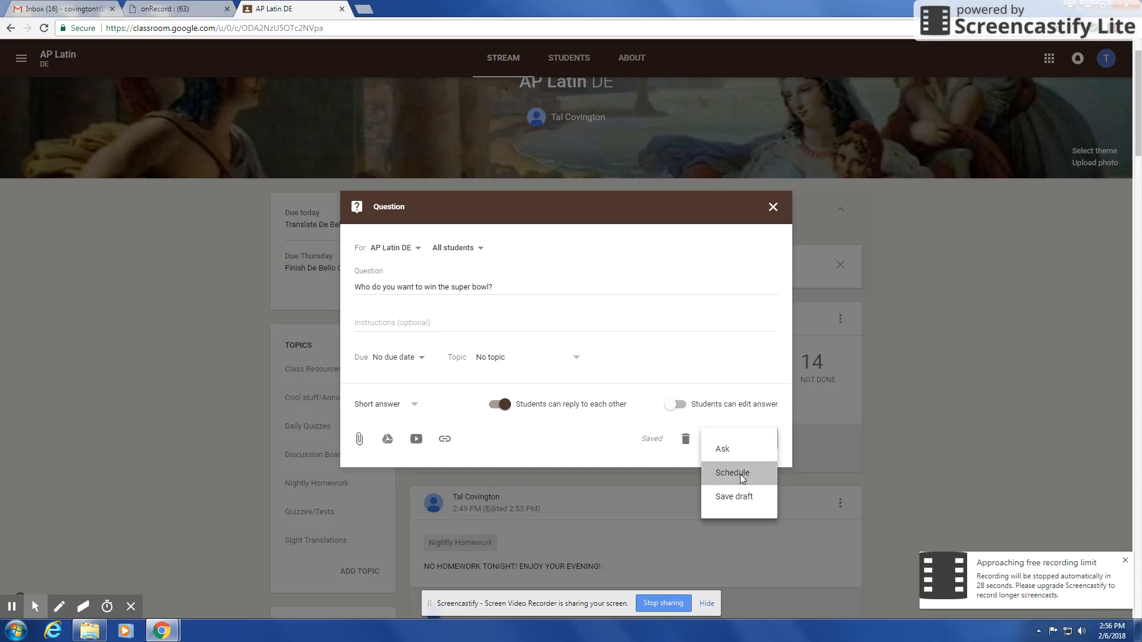
left_click(739, 474)
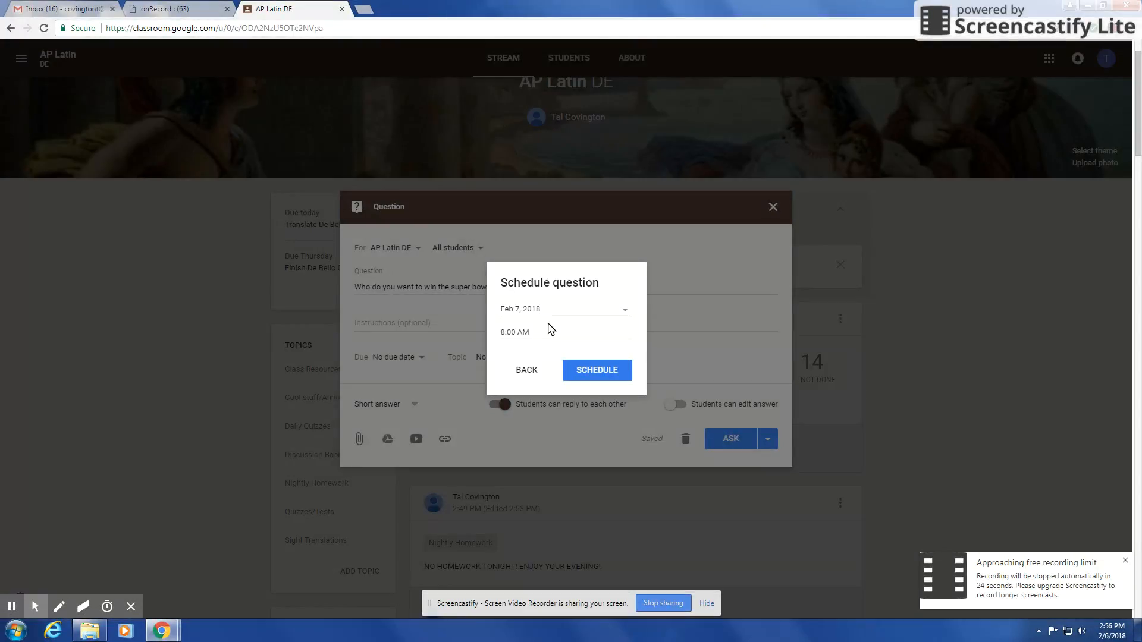
left_click(534, 377)
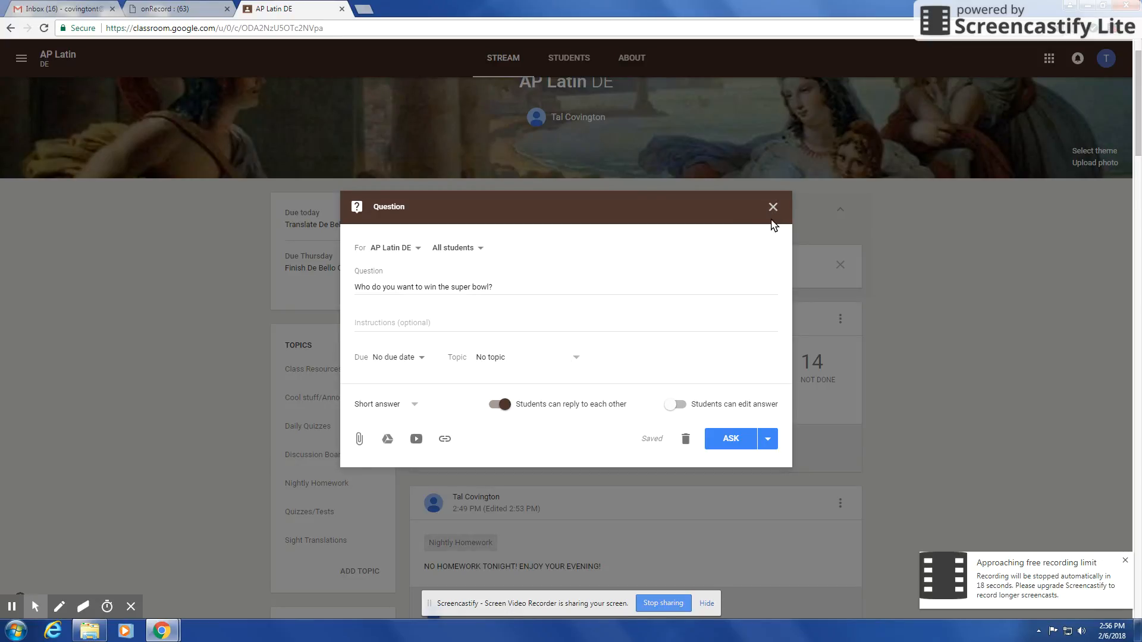
Check the remaining posting options and close the question without asking it, leaving it as a draft
left_click(768, 440)
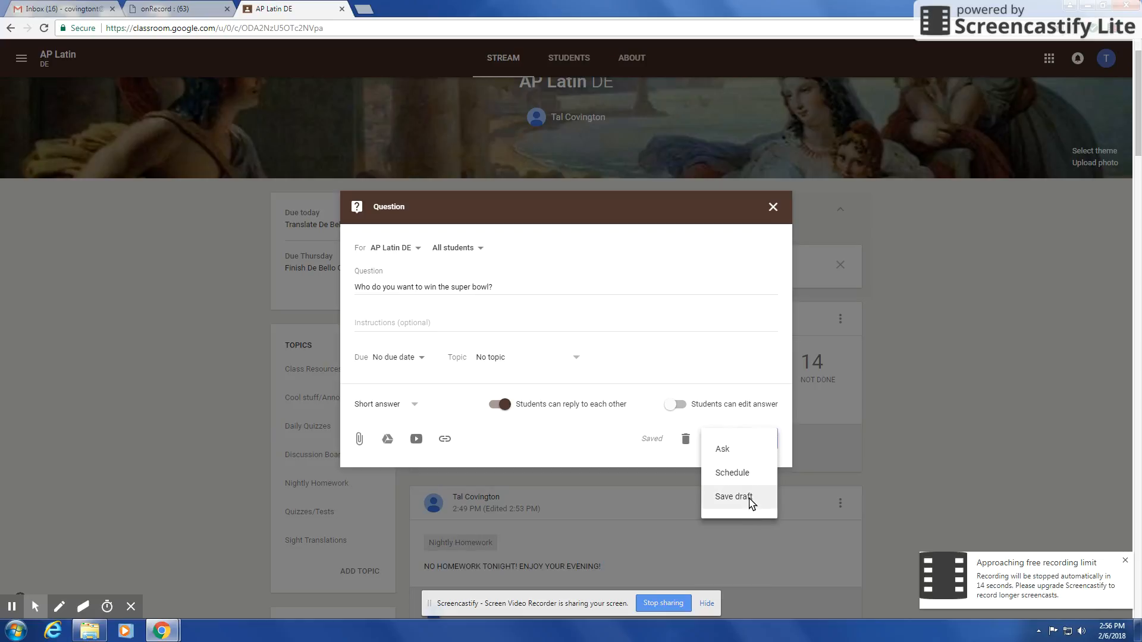
left_click(785, 417)
left_click(773, 209)
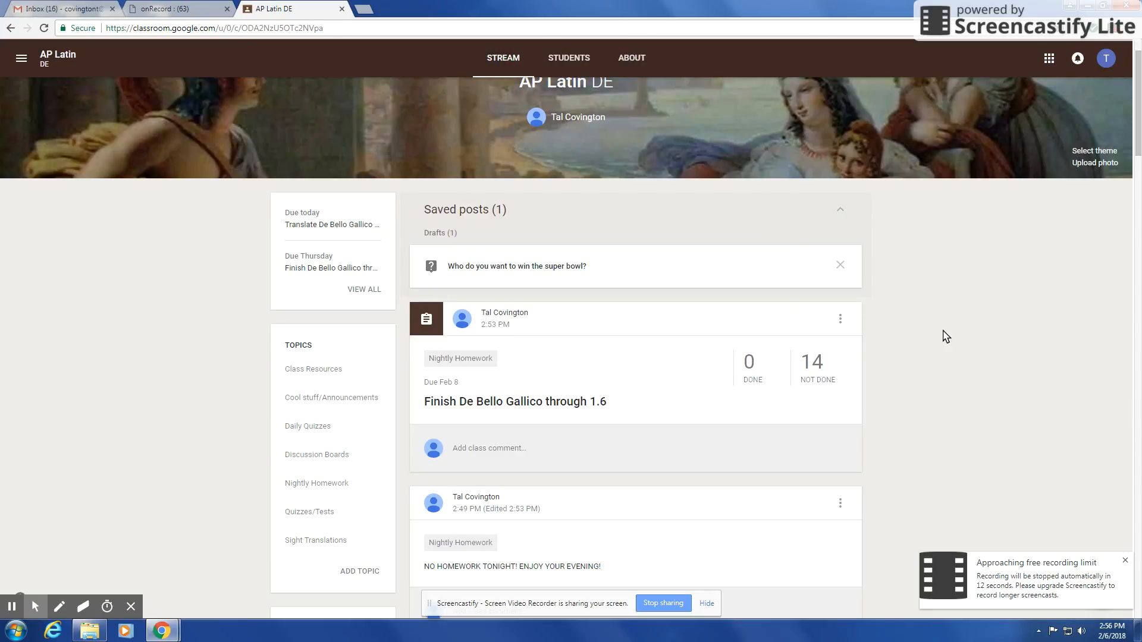